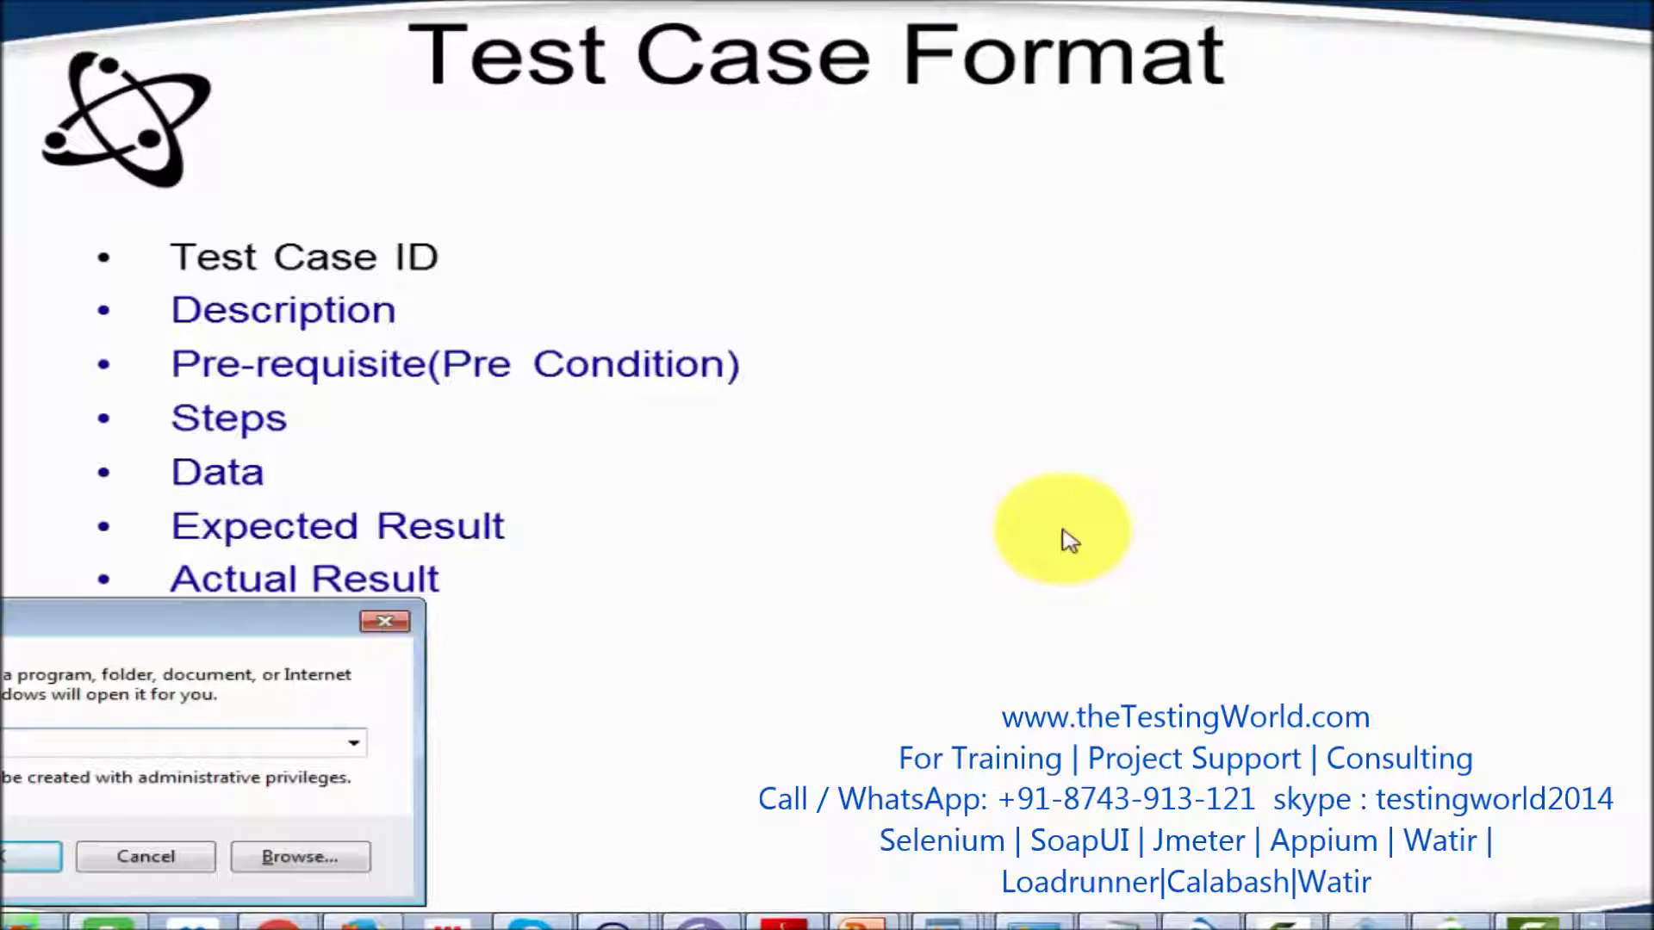
# Step: Launch Excel from the Run prompt
pyautogui.press('Return')
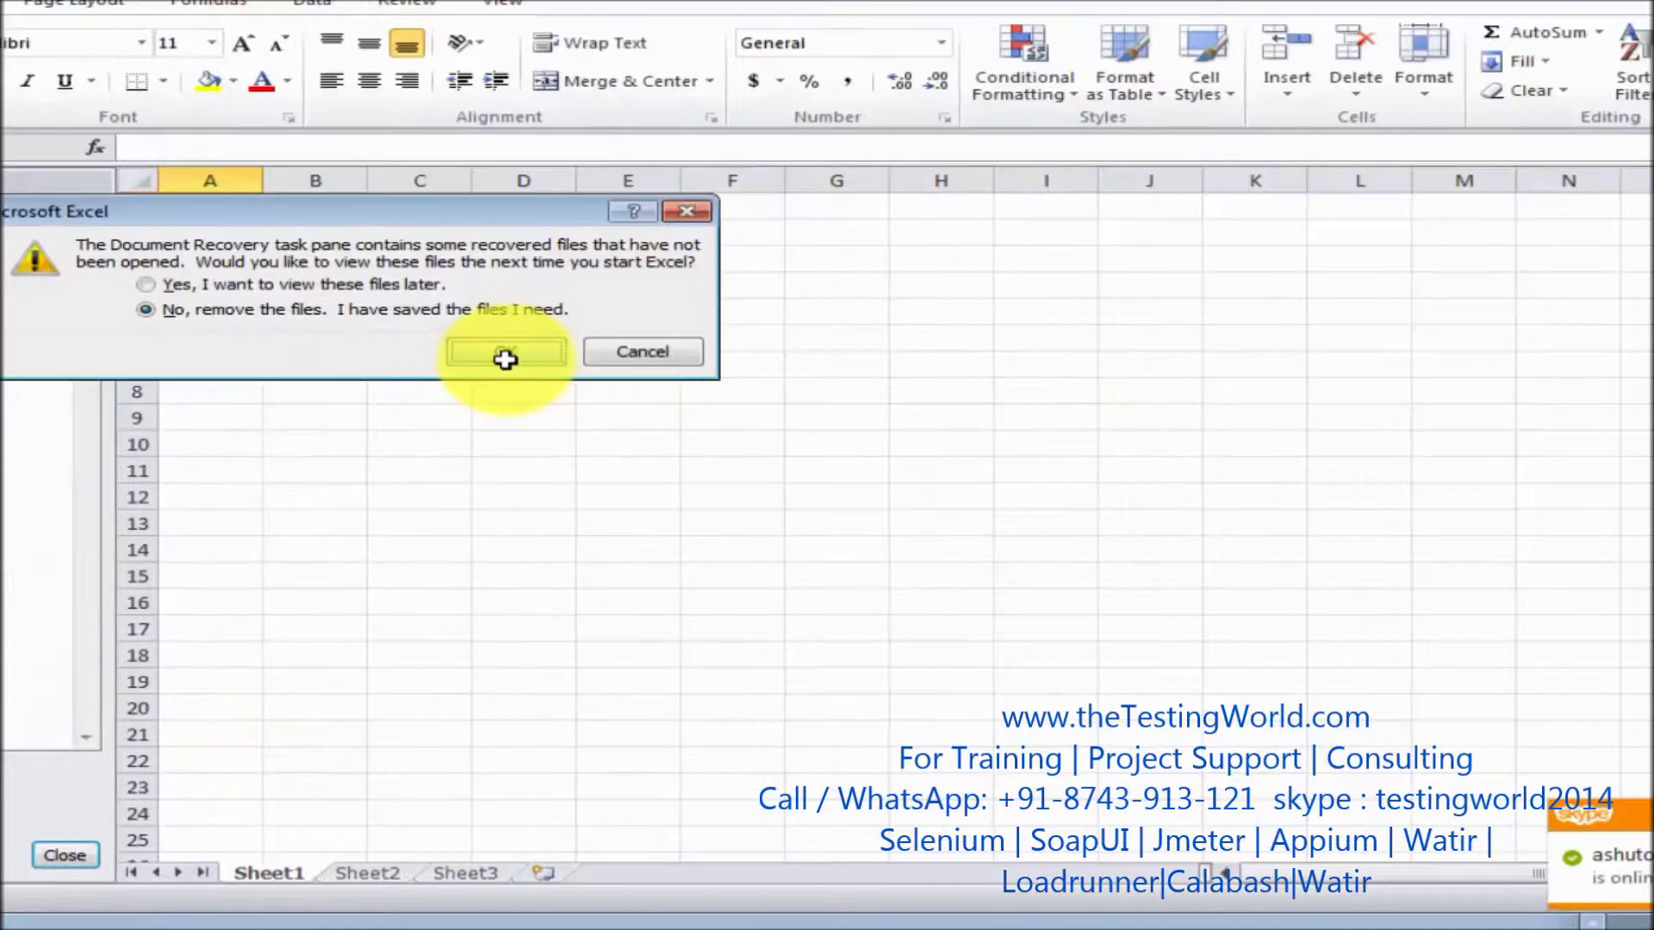
# Step: Dismiss the file recovery prompt and bring up the blank Excel workbook
pyautogui.click(505, 358)
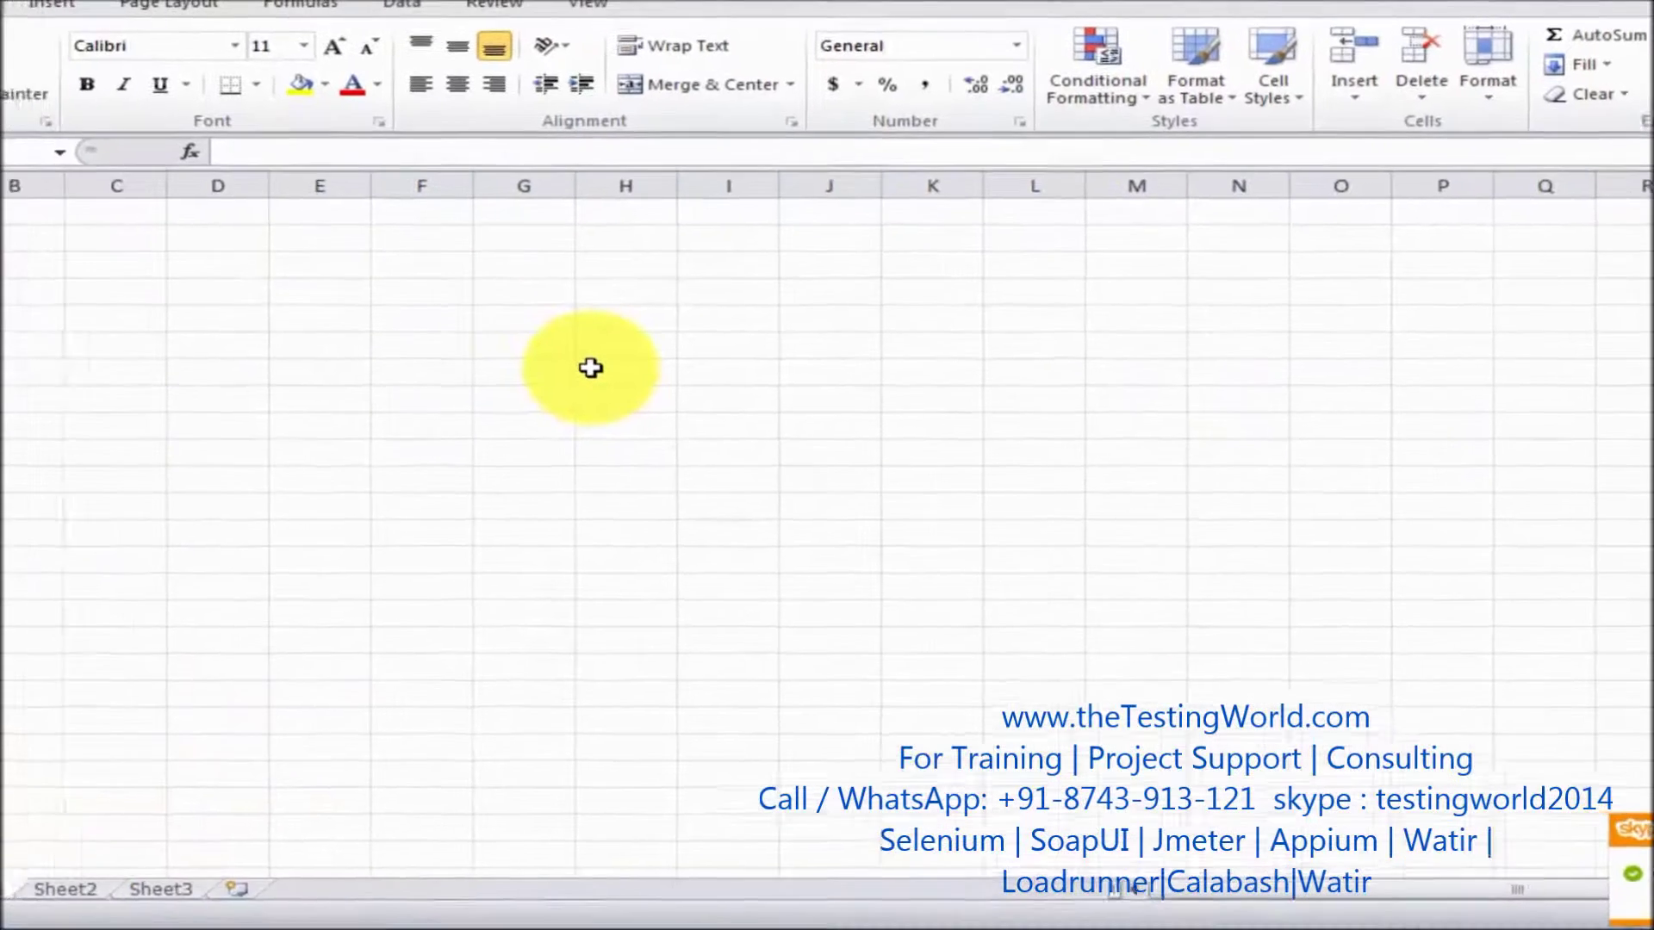
pyautogui.hotkey('alt', 'Tab')
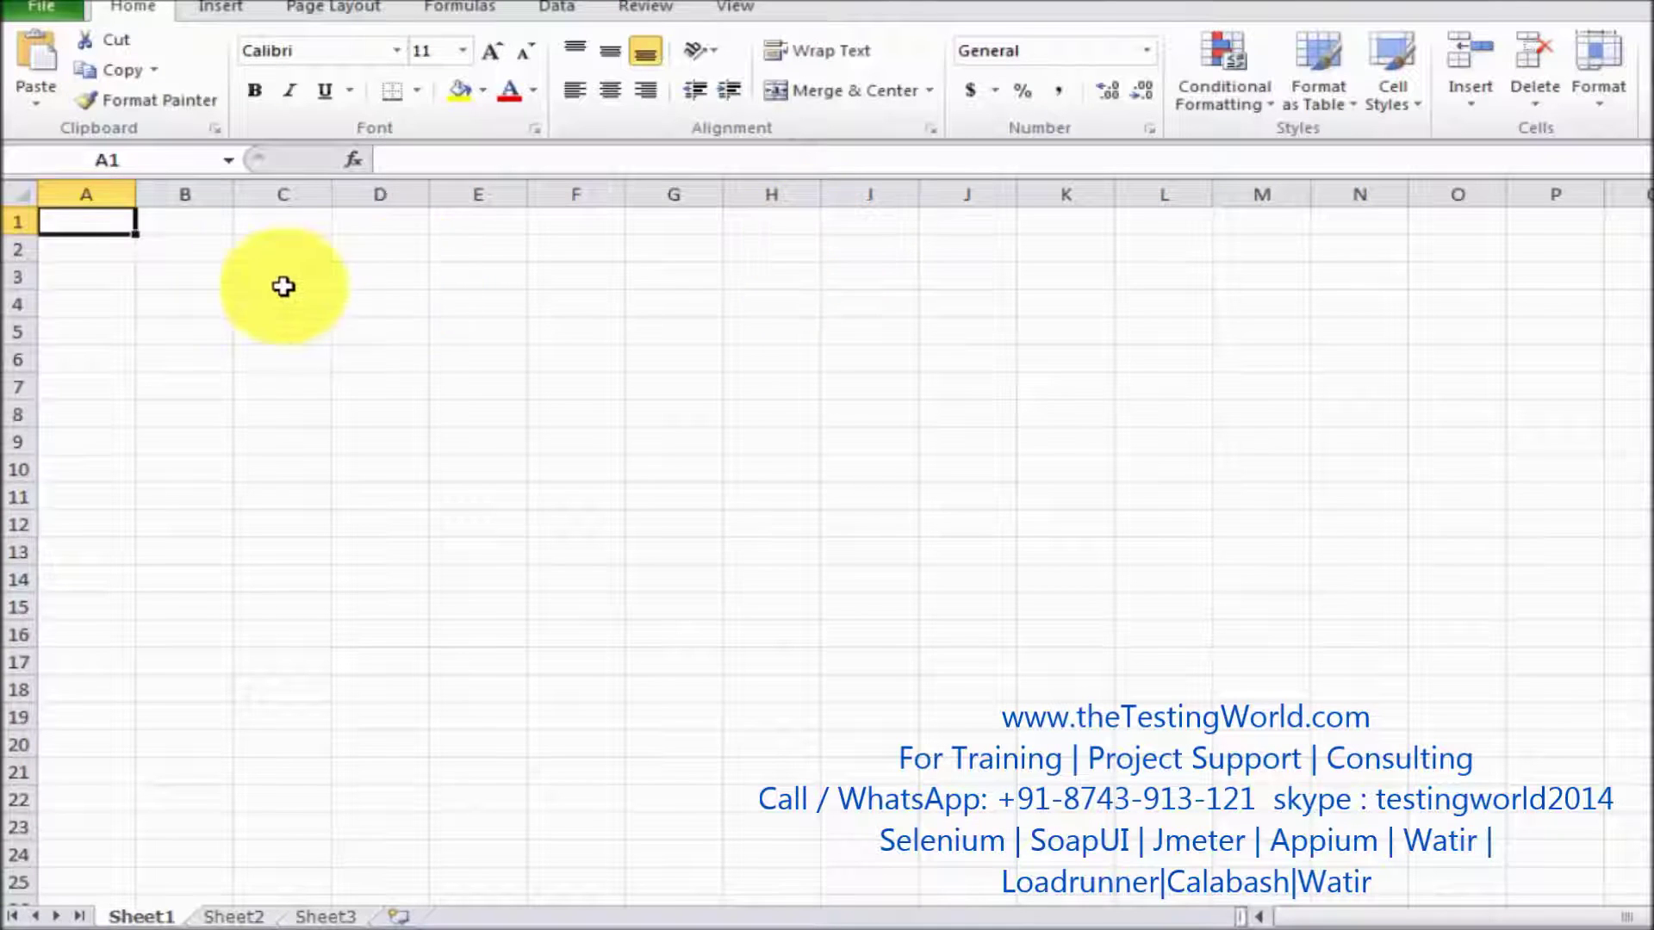
# Step: Widen column A and enter Test Case ID in A1 and Description in B1
pyautogui.moveTo(135, 194); pyautogui.dragTo(188, 193)
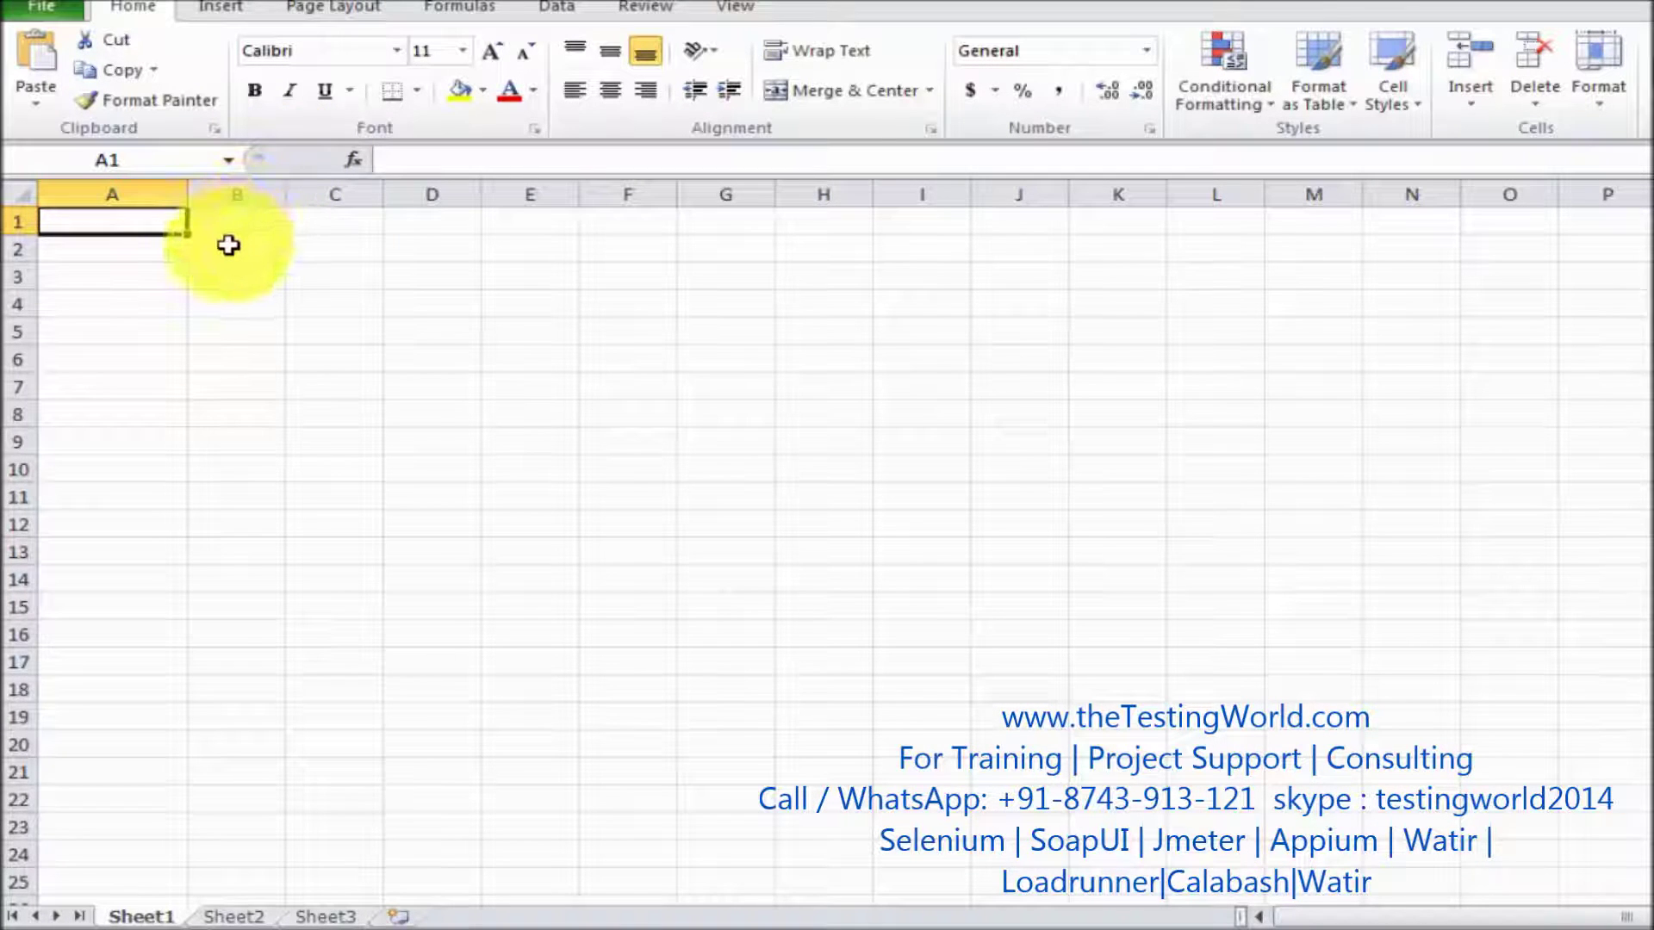
pyautogui.write('Te')
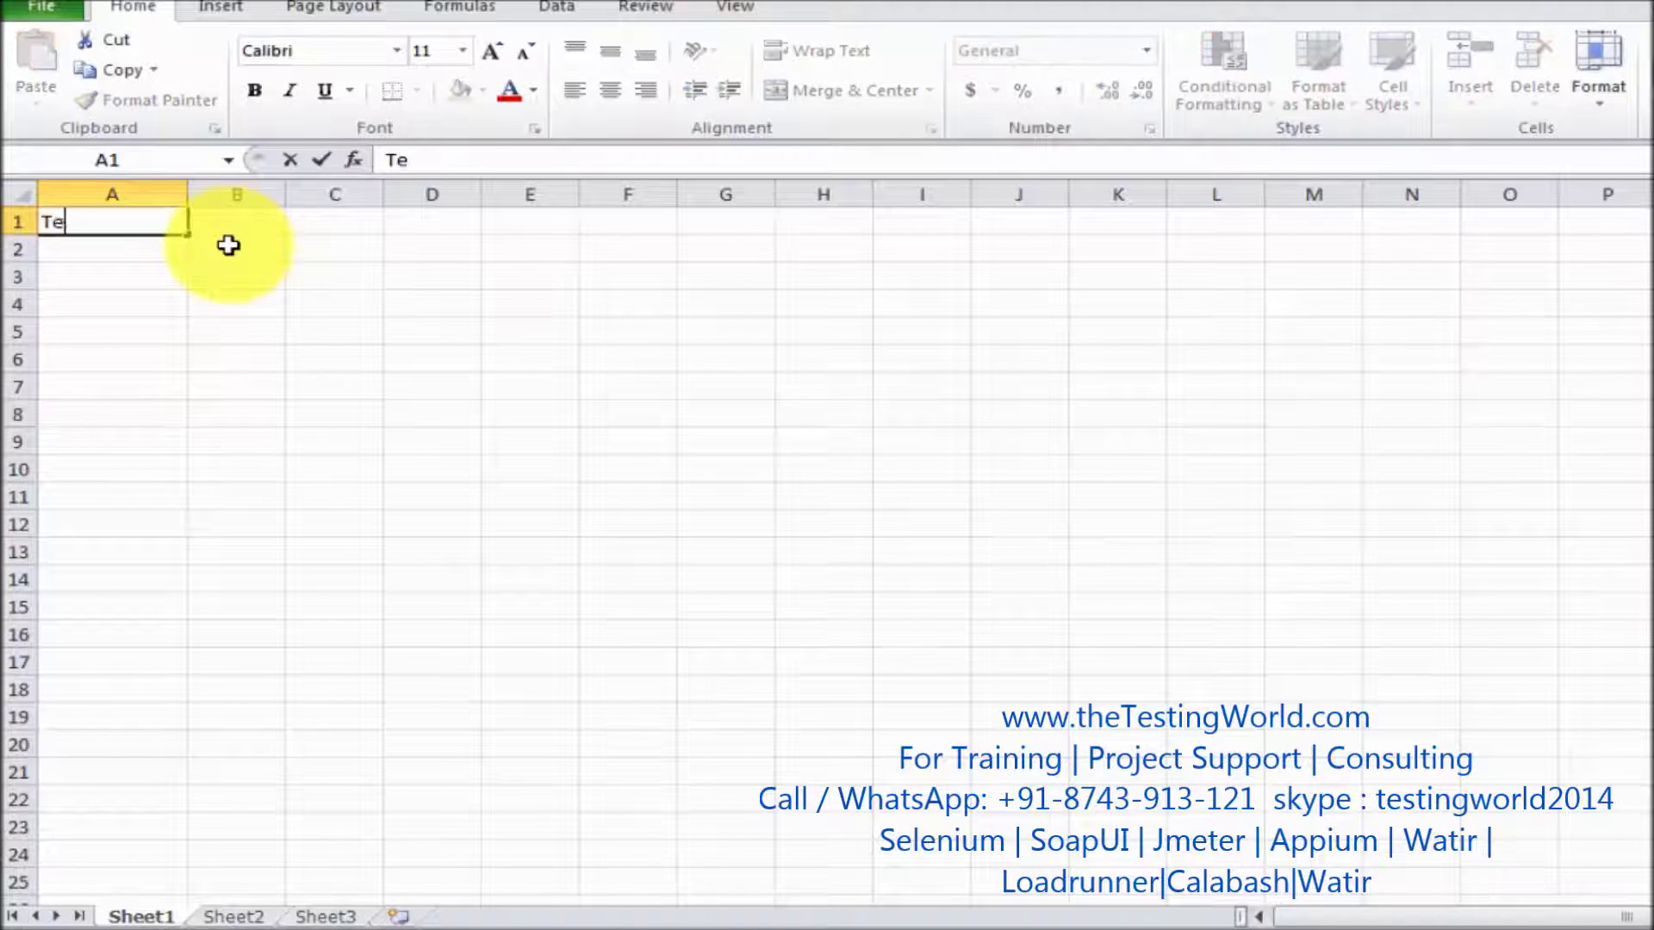
pyautogui.write('st Case ID')
pyautogui.press('Tab')
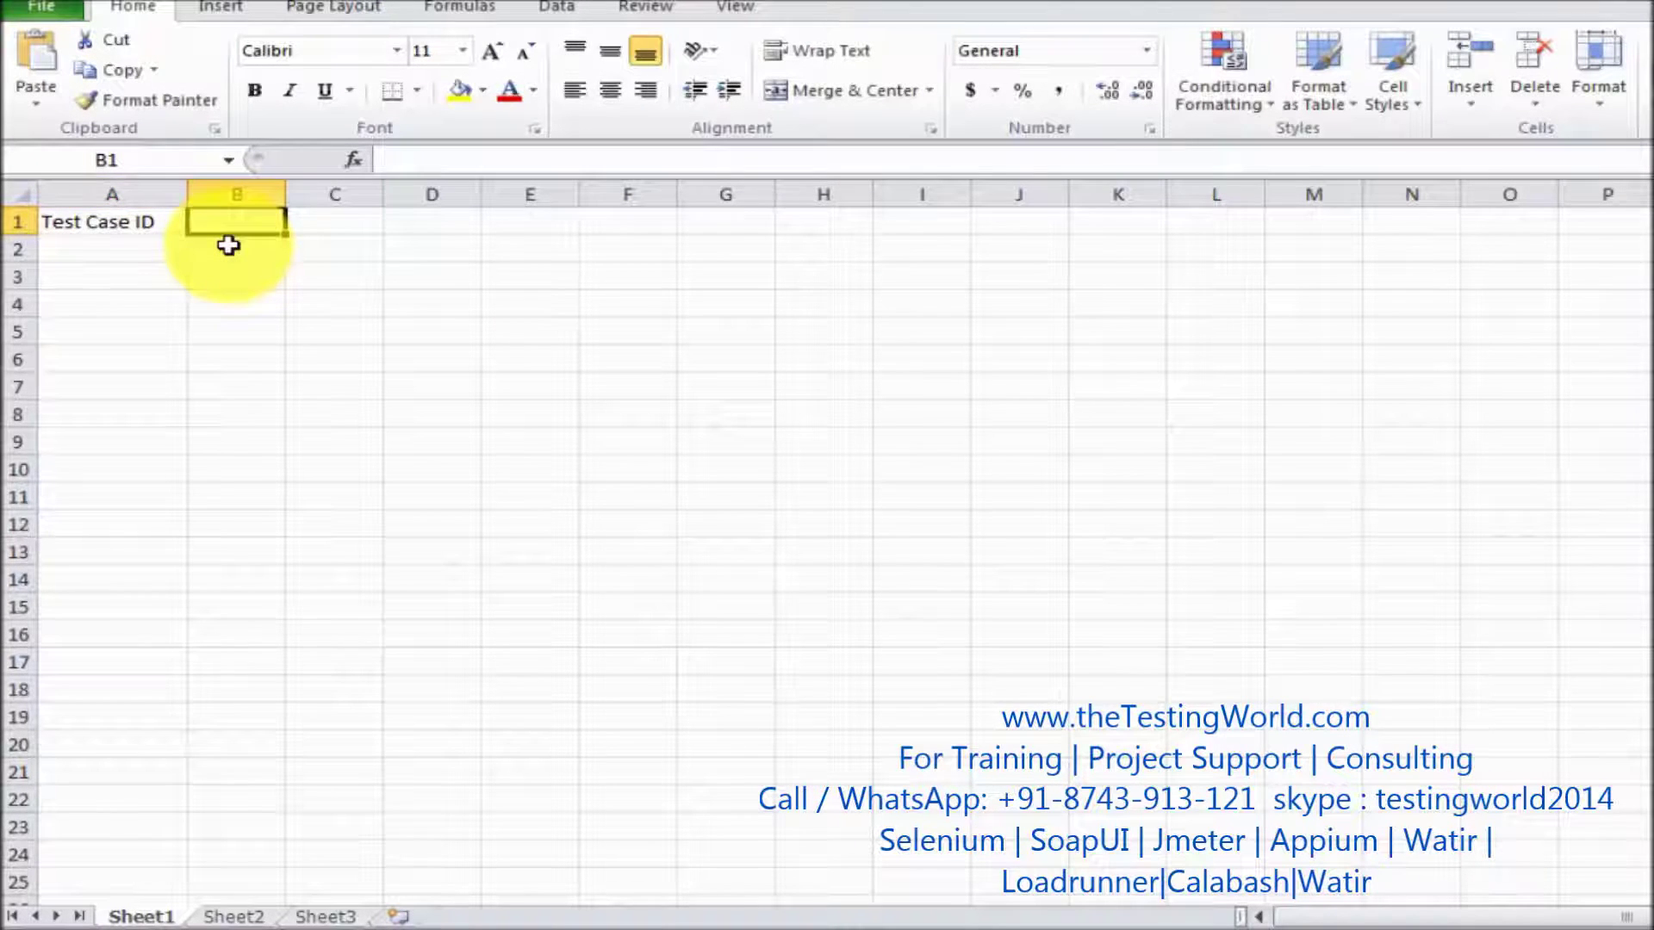
pyautogui.write('Description')
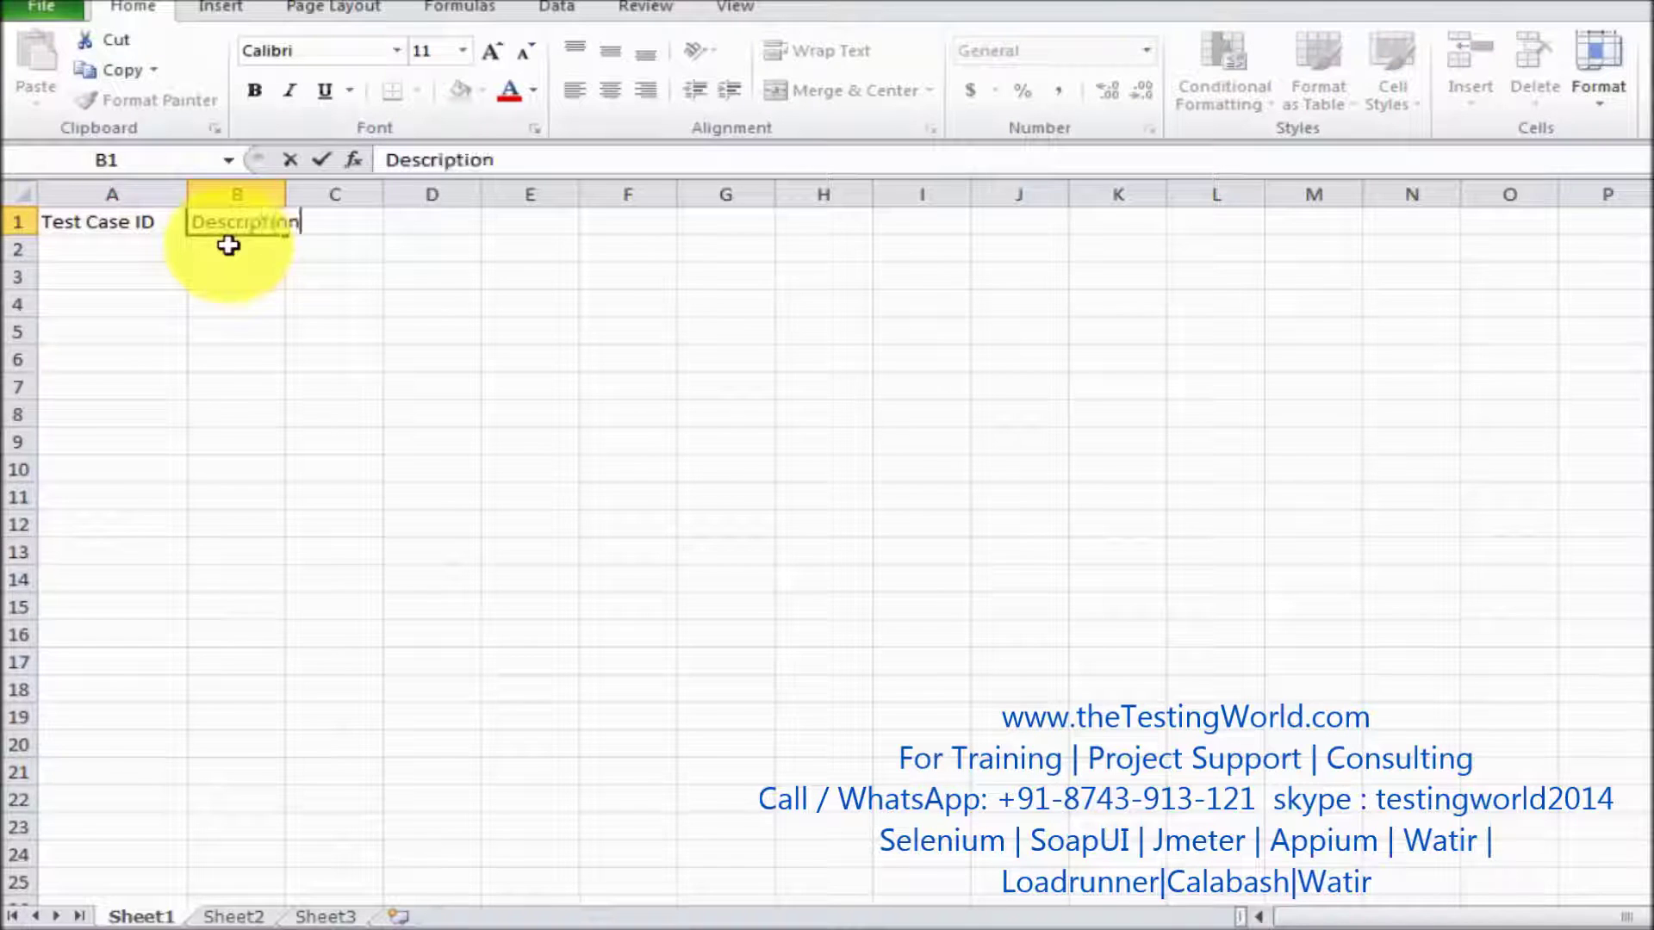
pyautogui.click(289, 194)
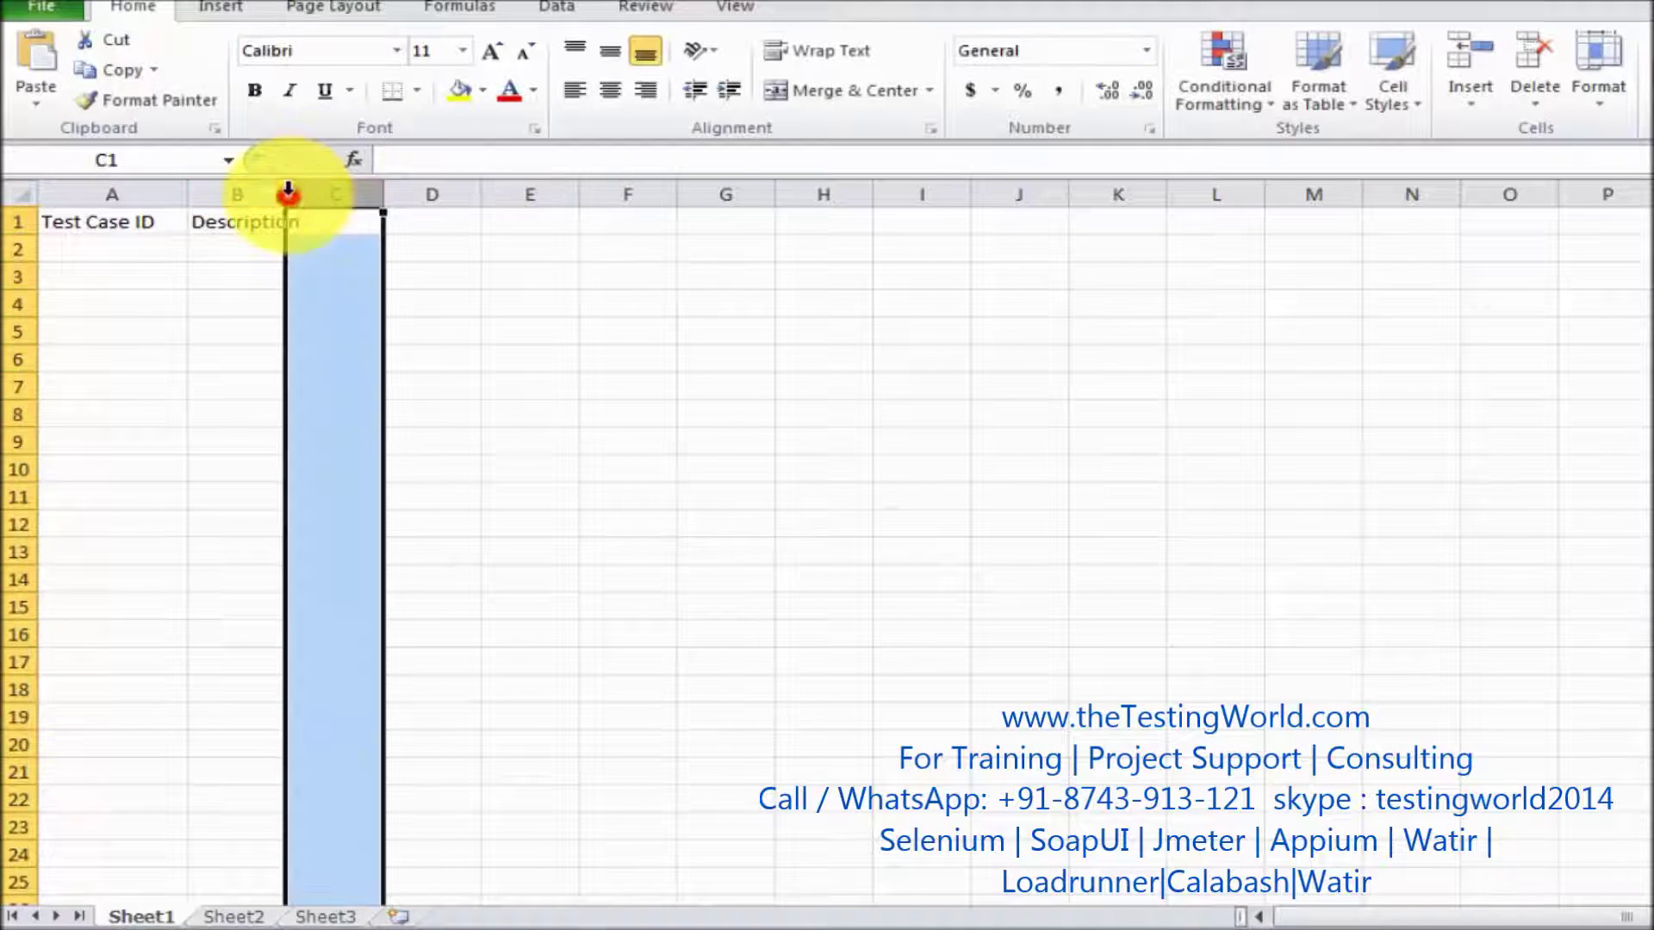
# Step: Widen columns B and C and type Pre-Condition into C1
pyautogui.moveTo(285, 191); pyautogui.dragTo(347, 187)
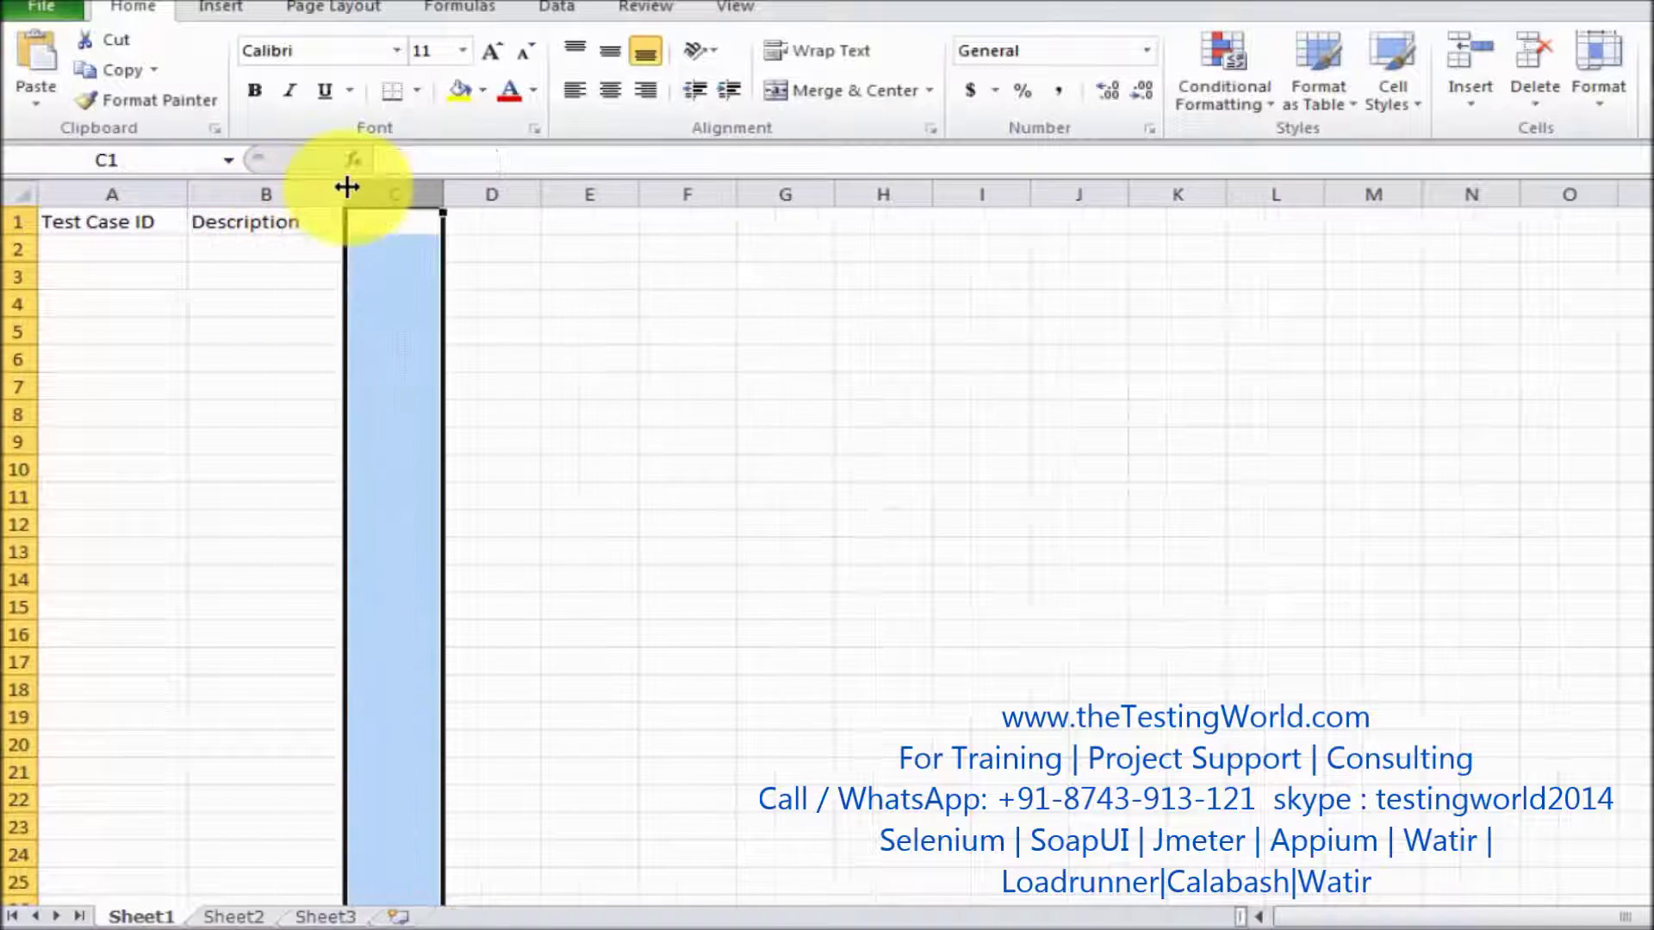
pyautogui.click(122, 221)
pyautogui.click(276, 224)
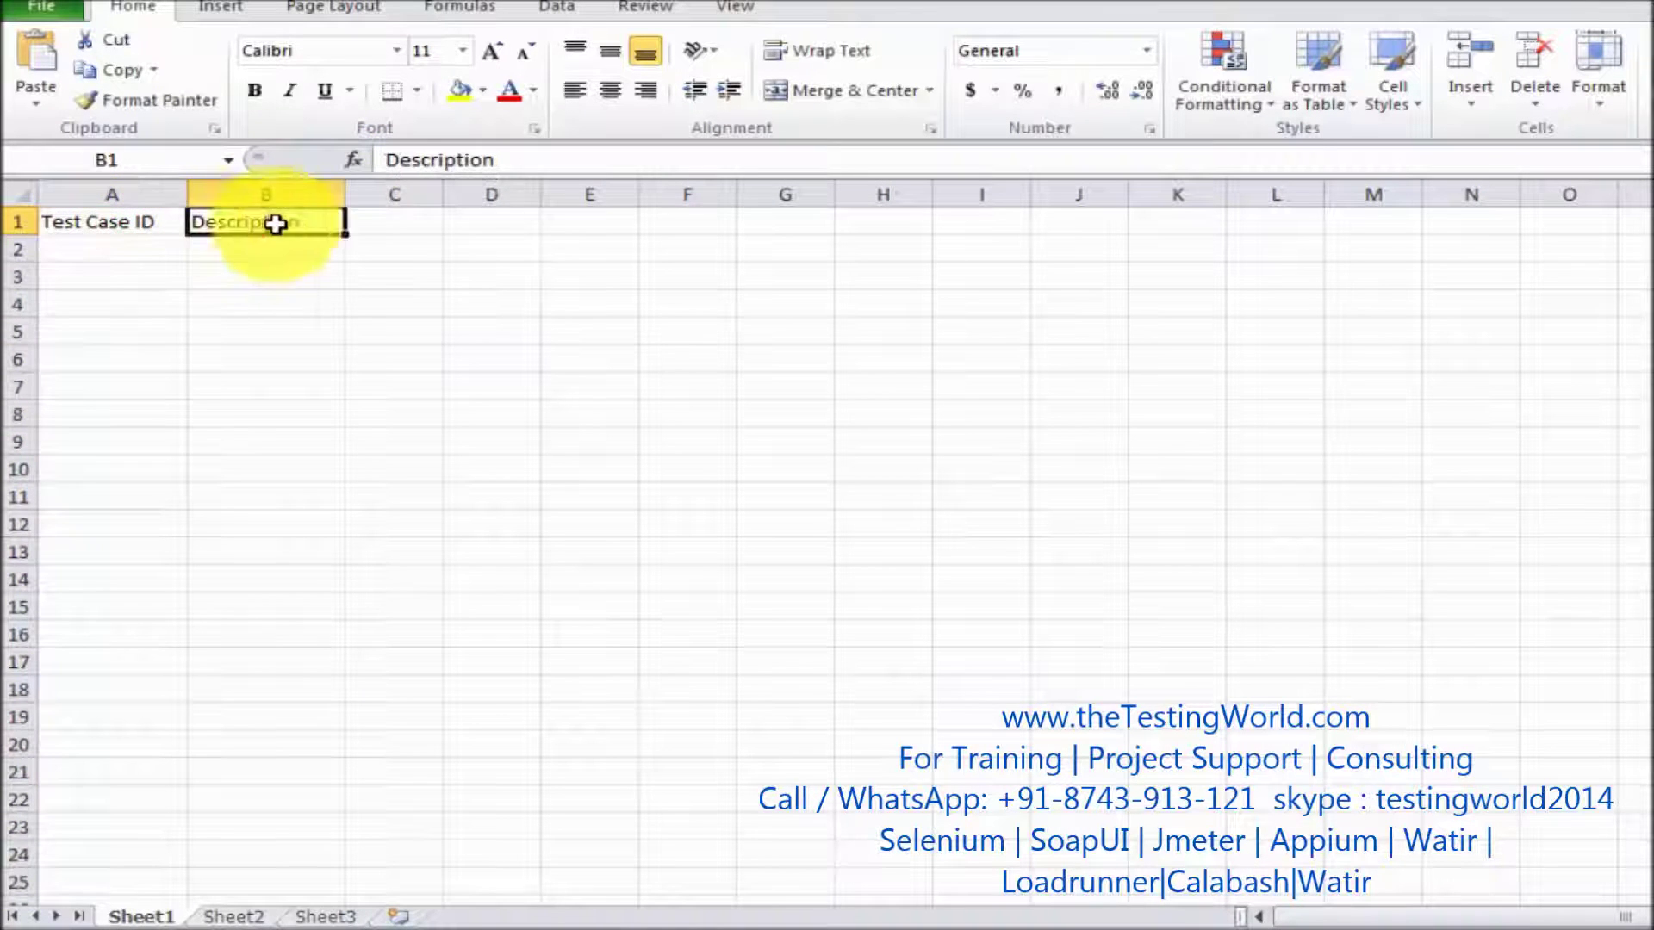
pyautogui.moveTo(443, 195); pyautogui.dragTo(564, 196)
pyautogui.click(528, 222)
pyautogui.write('Pr')
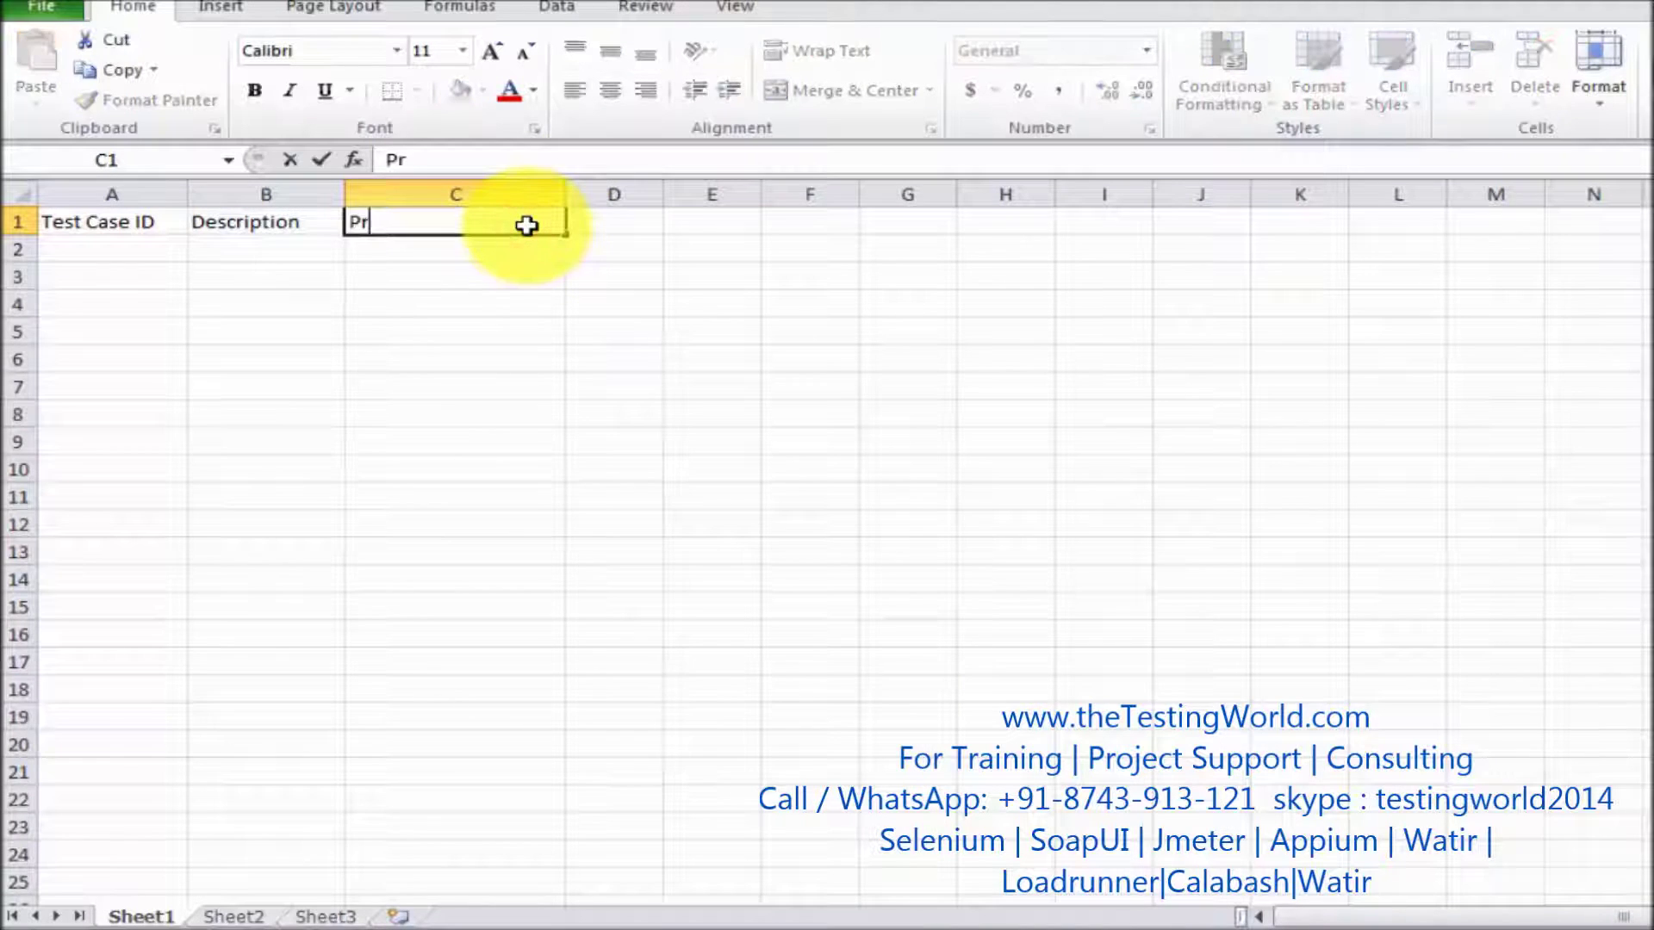
pyautogui.write('e-Condition')
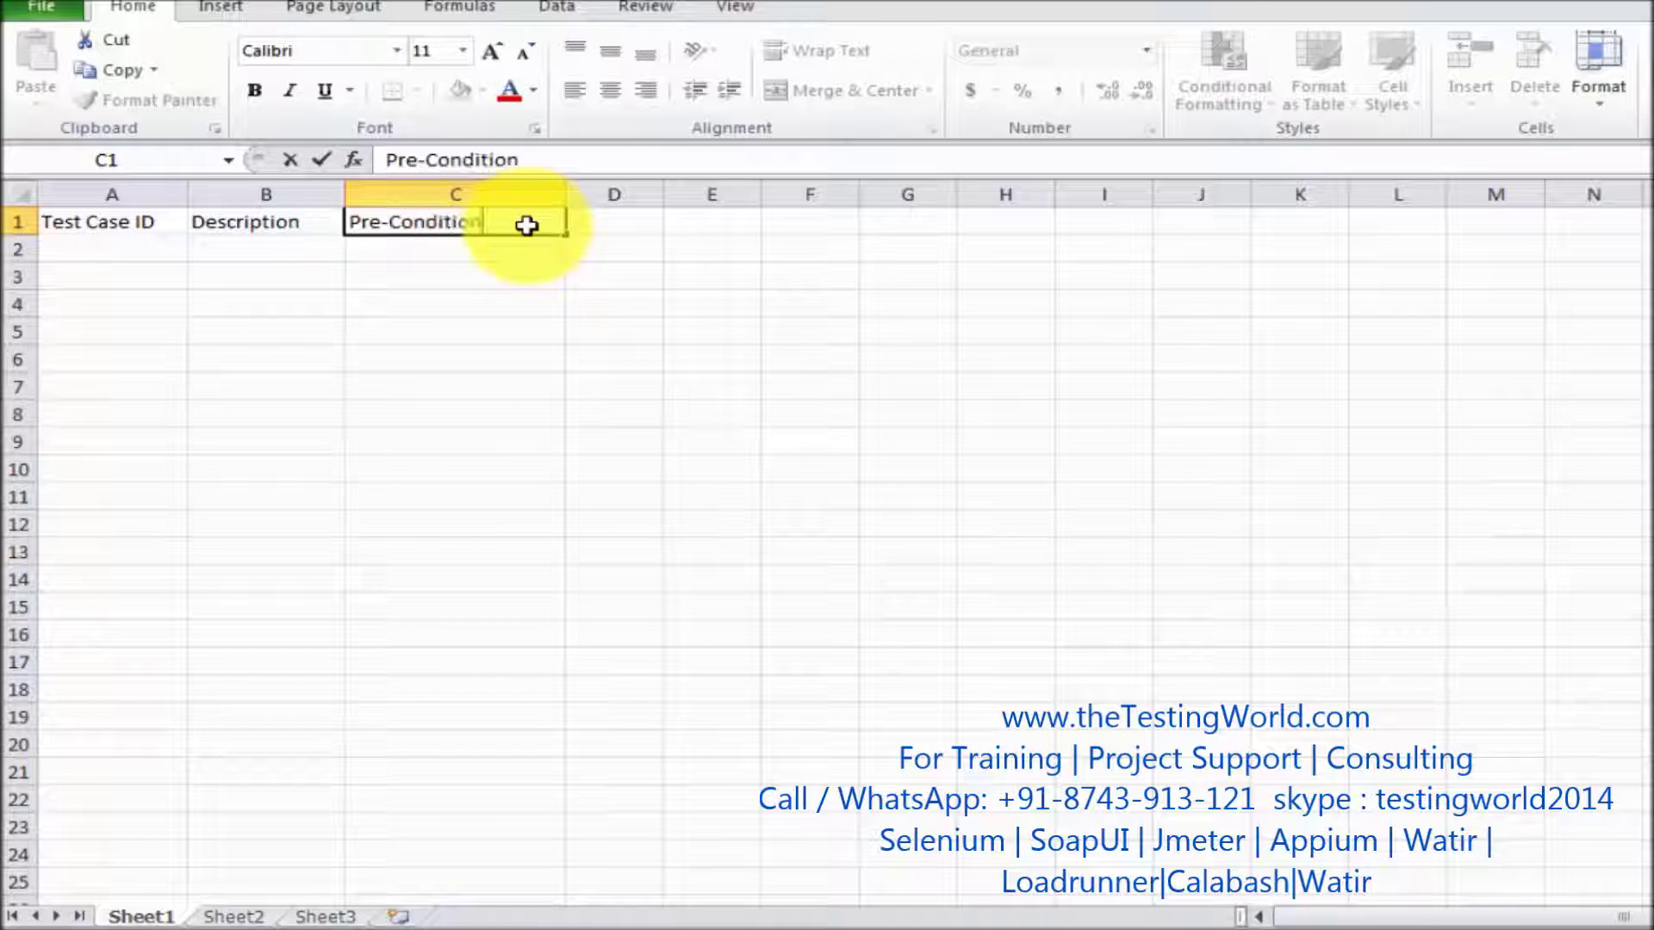
# Step: Enter Steps, Data and Expected Result in D1–F1, autofitting column F
pyautogui.press('Tab')
pyautogui.write('St')
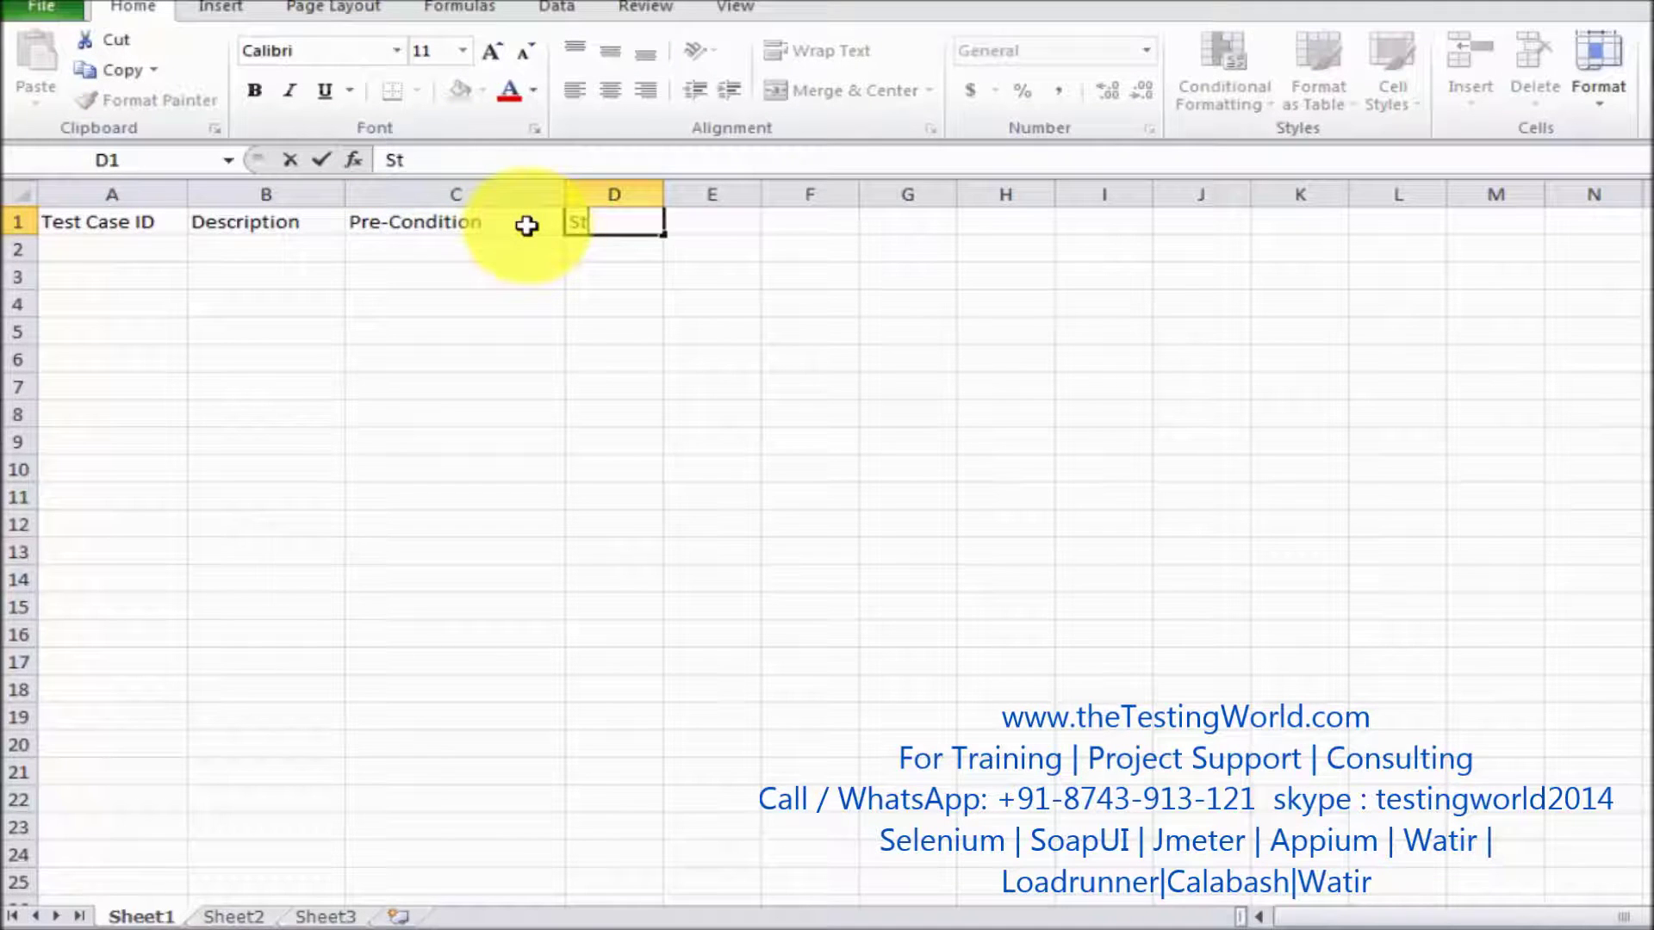
pyautogui.write('eps')
pyautogui.press('Tab')
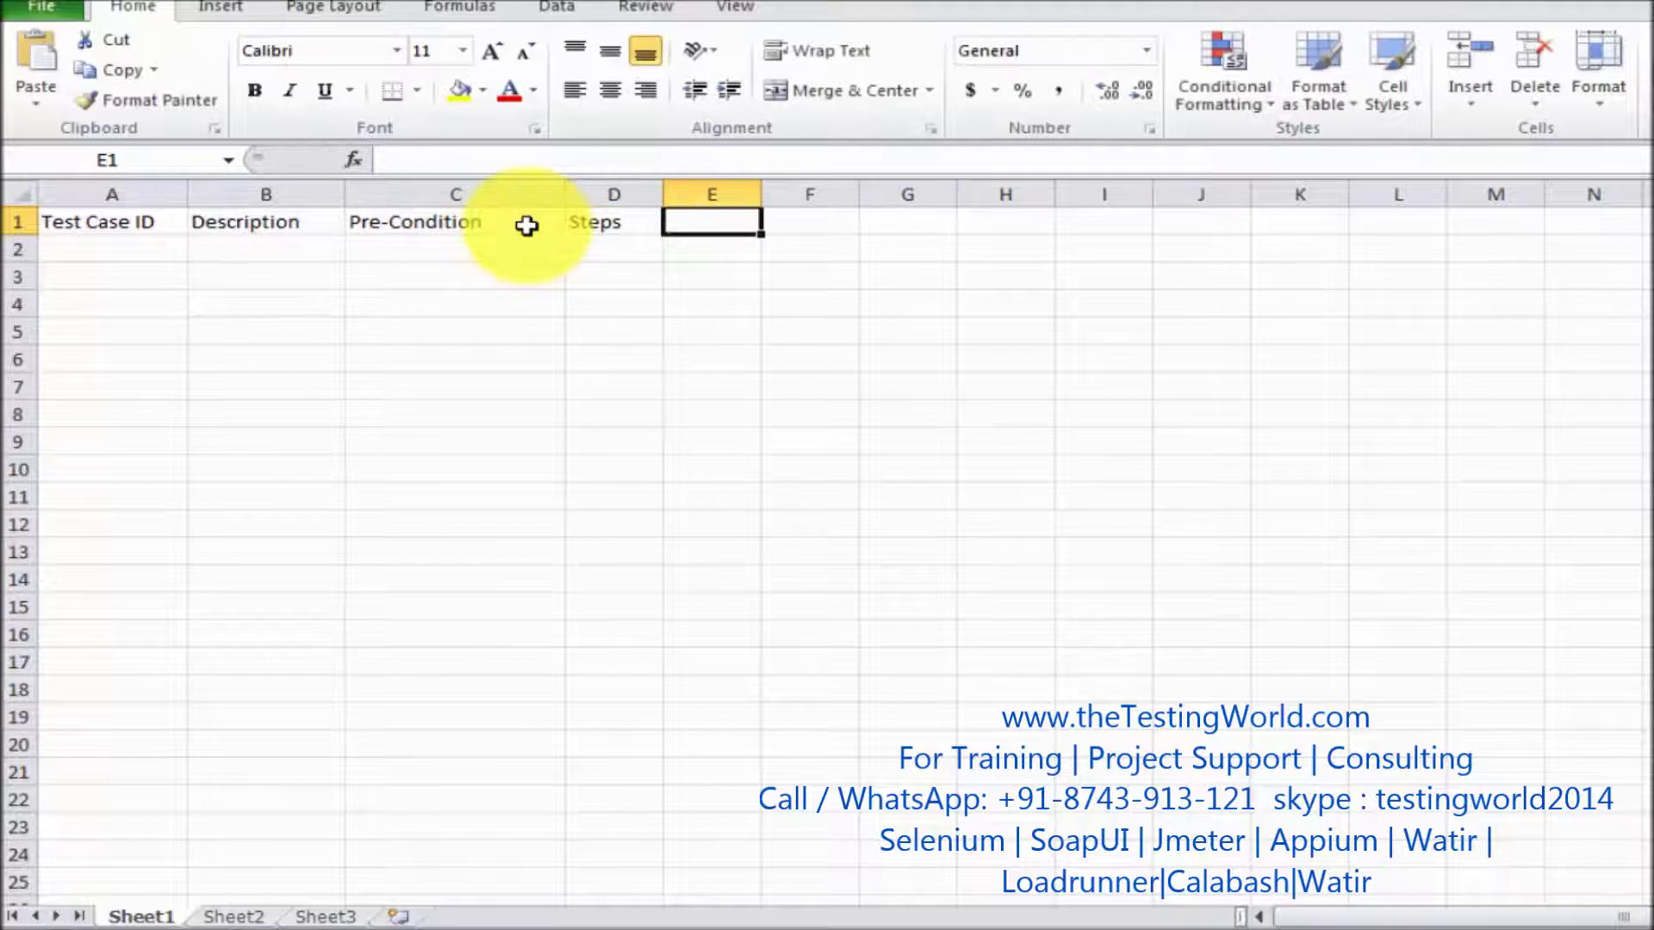
pyautogui.write('Data')
pyautogui.press('Tab')
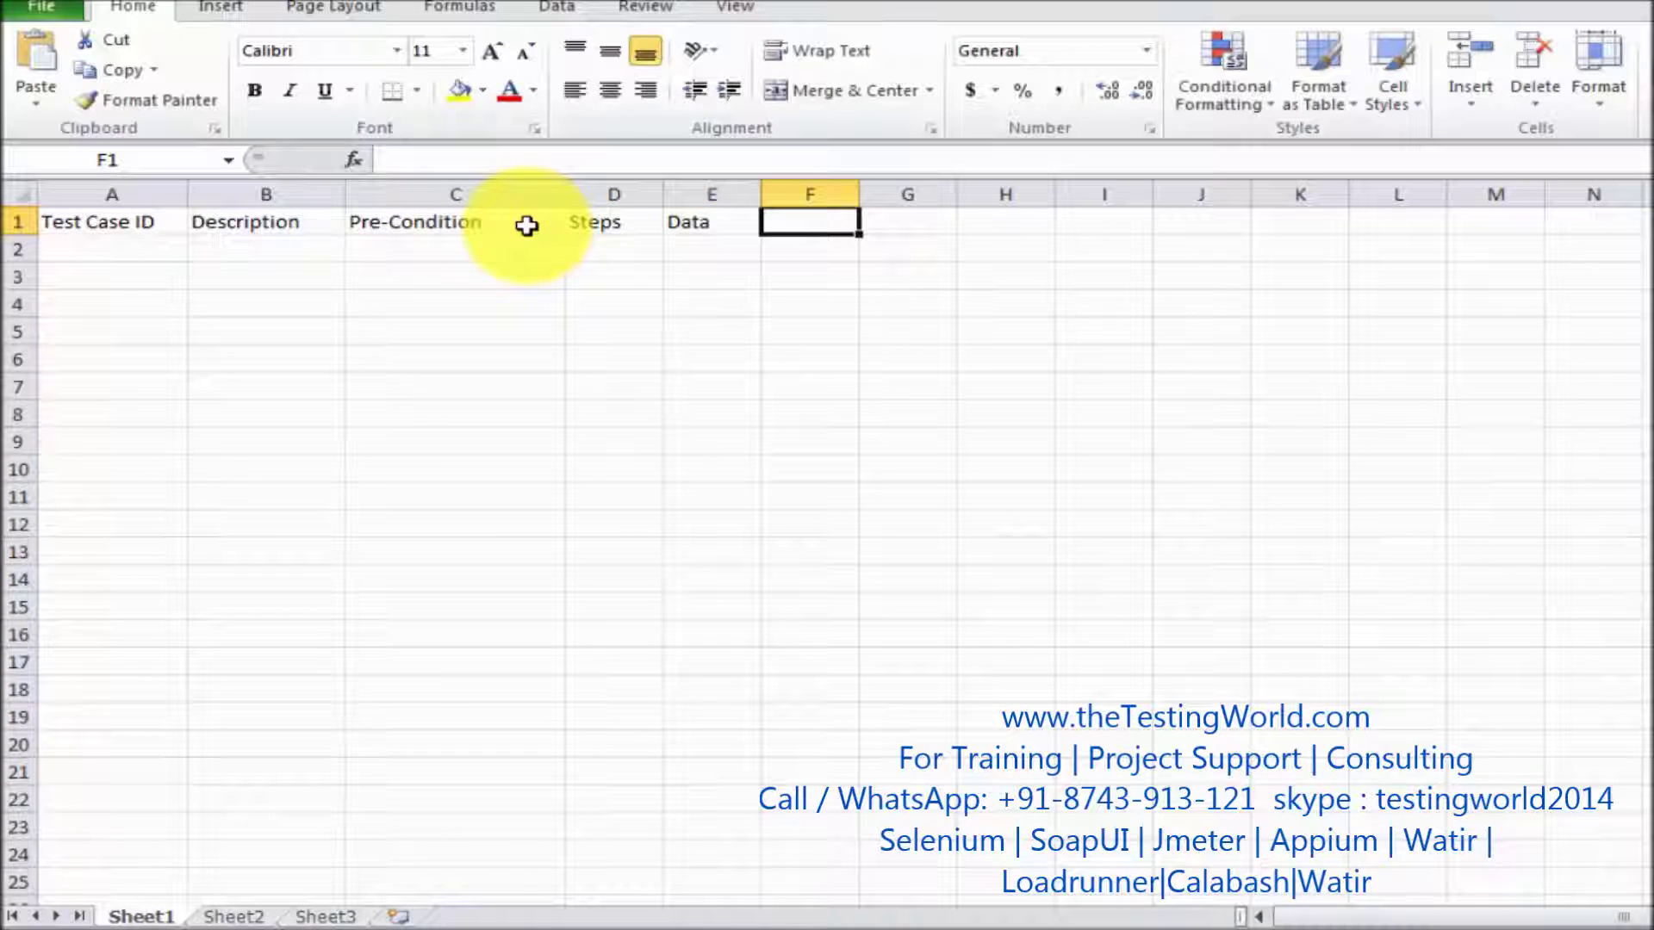
pyautogui.write('Ex')
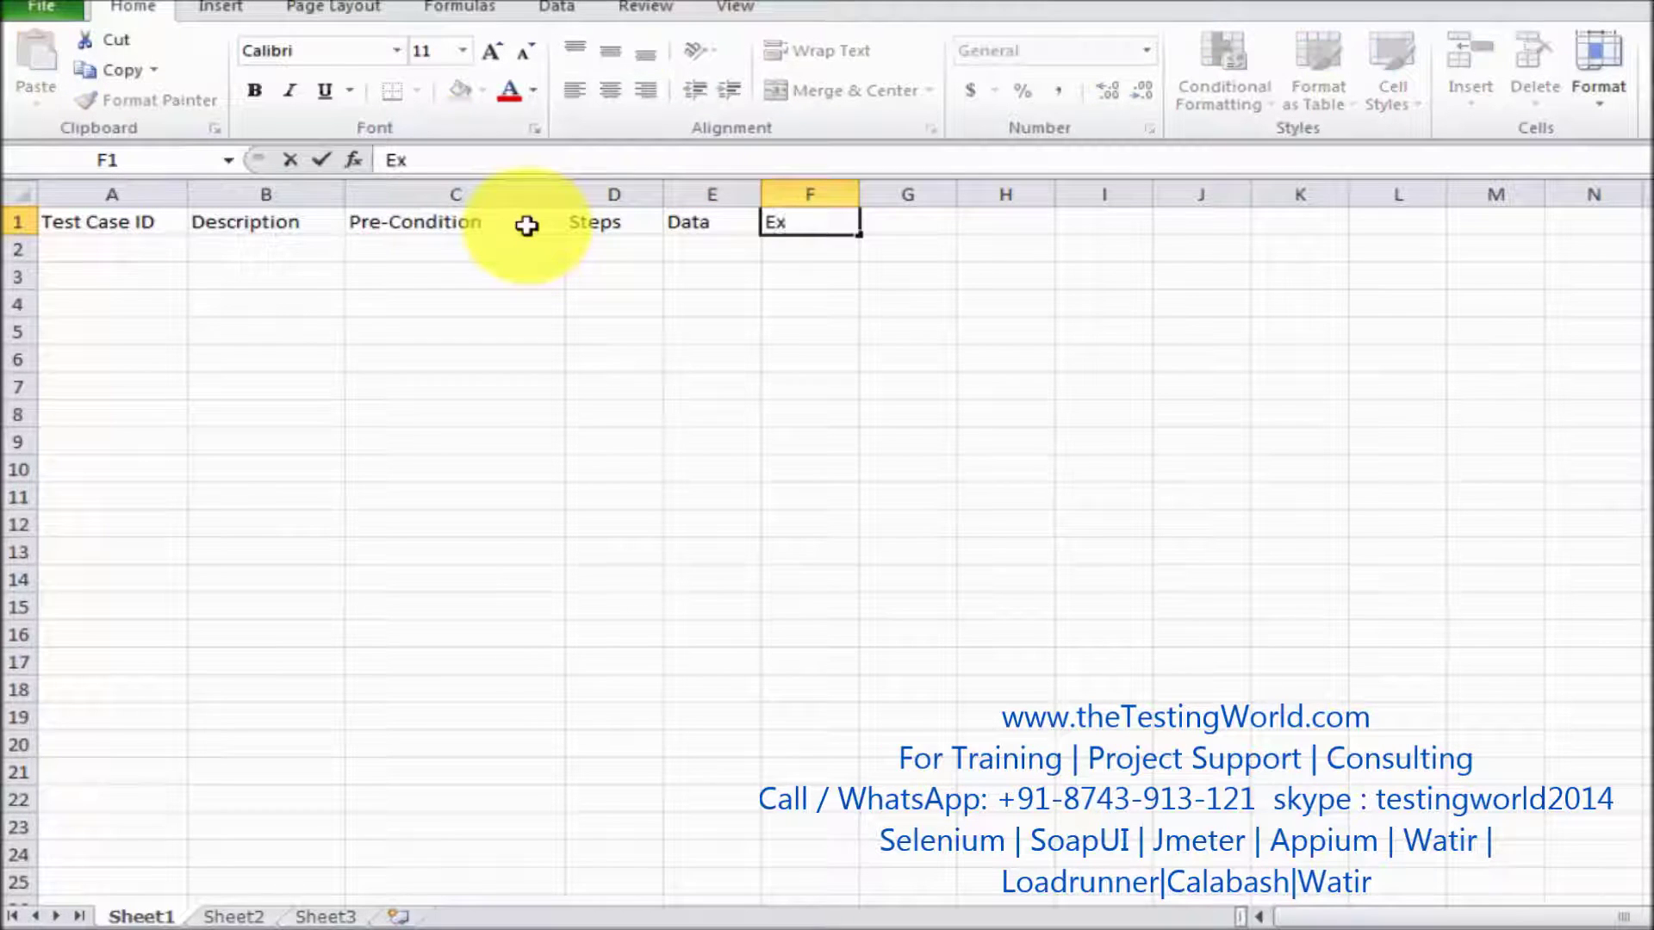
pyautogui.write('pected Res')
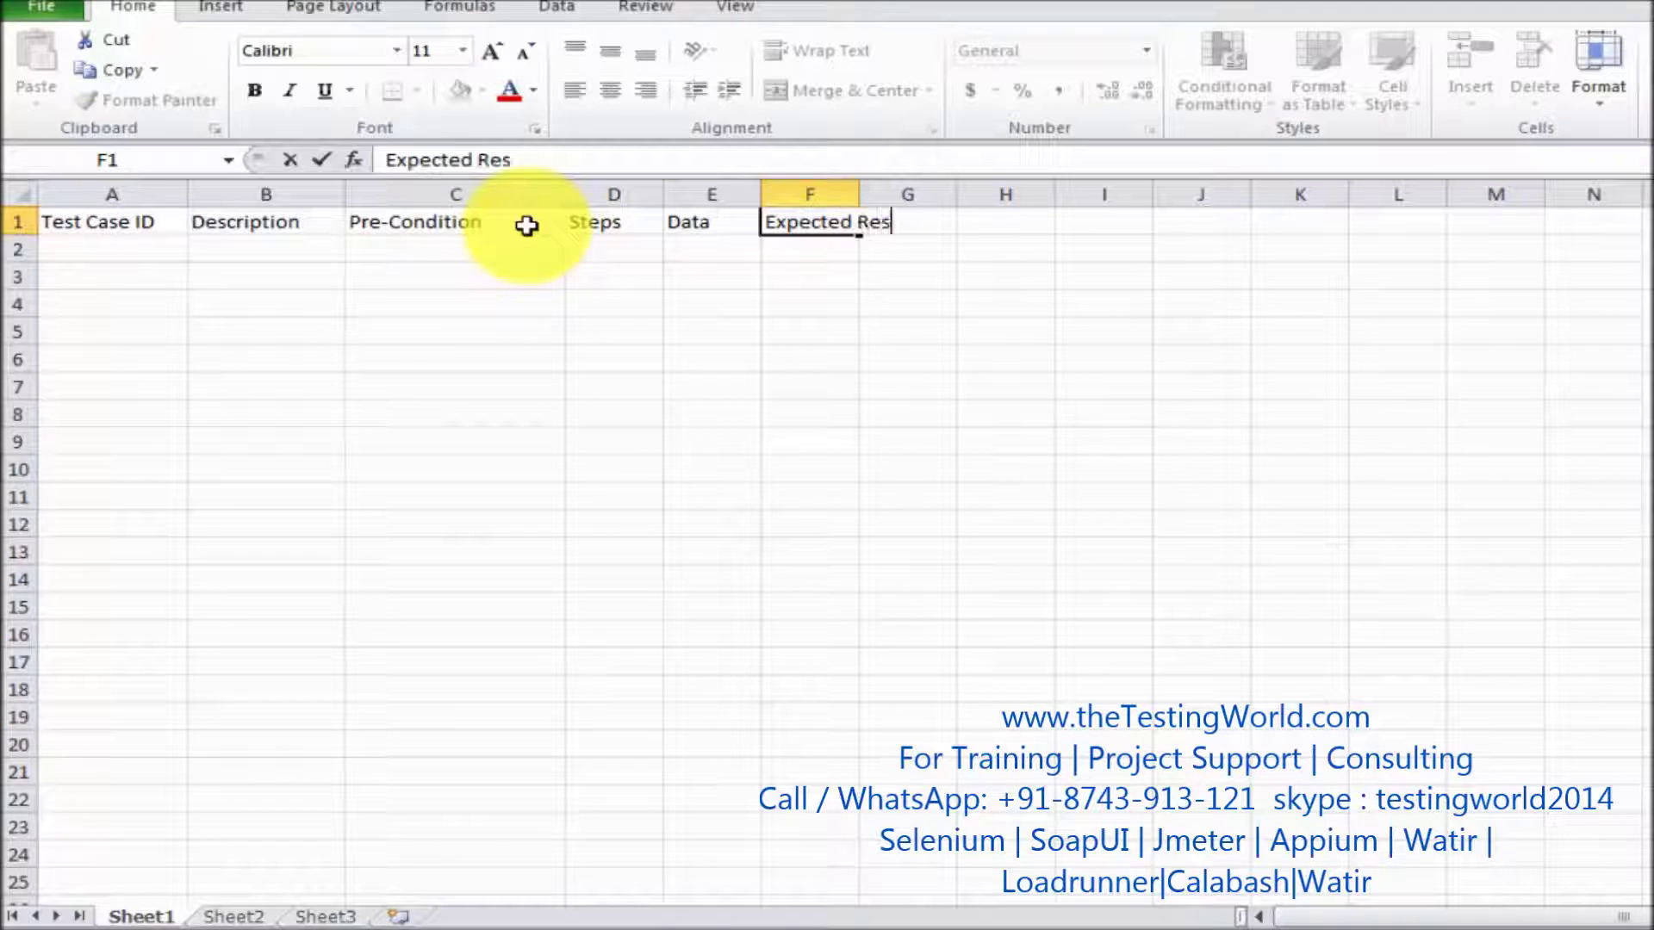
pyautogui.write('ult')
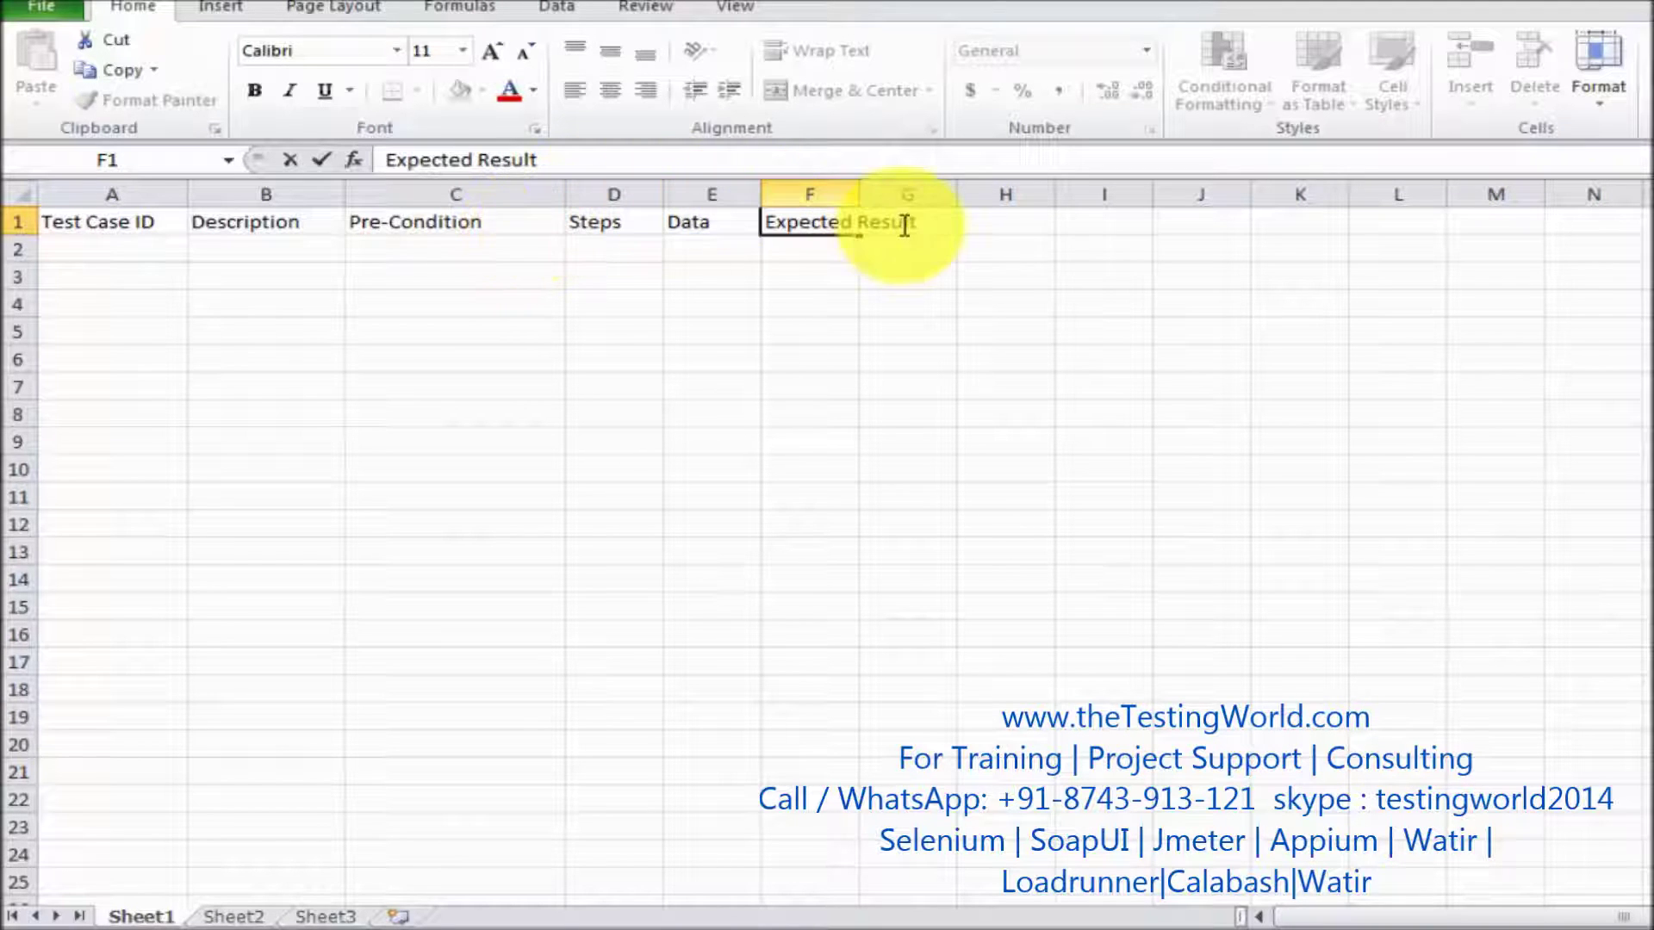
pyautogui.click(863, 186)
pyautogui.doubleClick(860, 185)
# Step: Add Actual Result, Status and Comment in G1–I1, autofitting column G
pyautogui.click(951, 217)
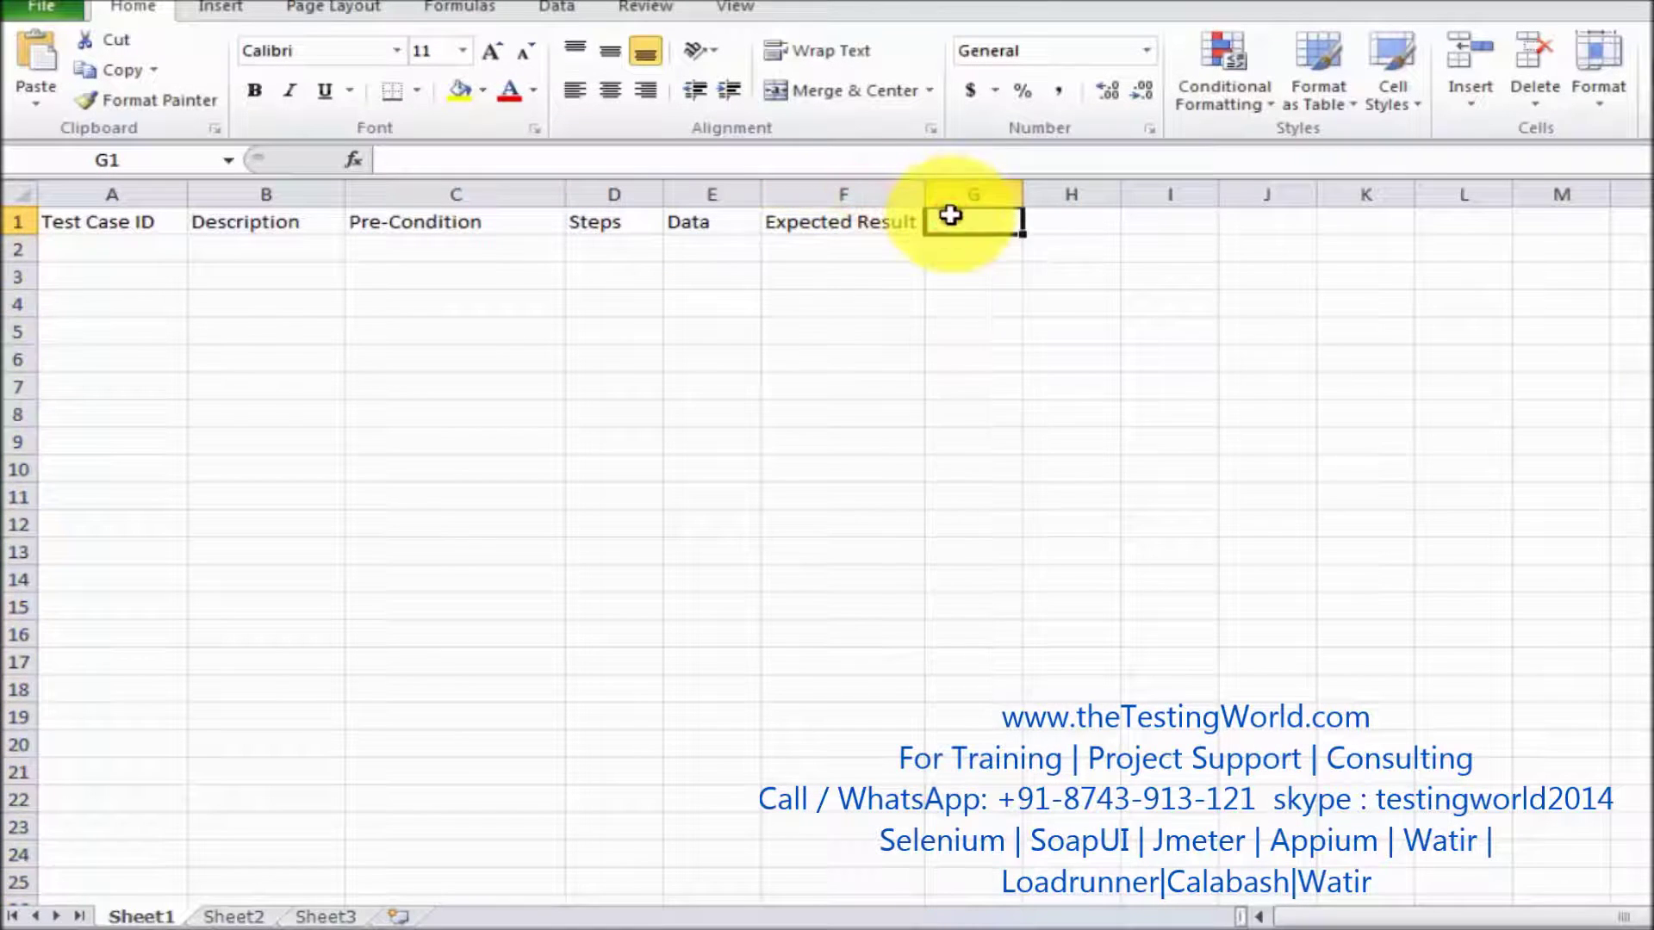
pyautogui.write('Actual')
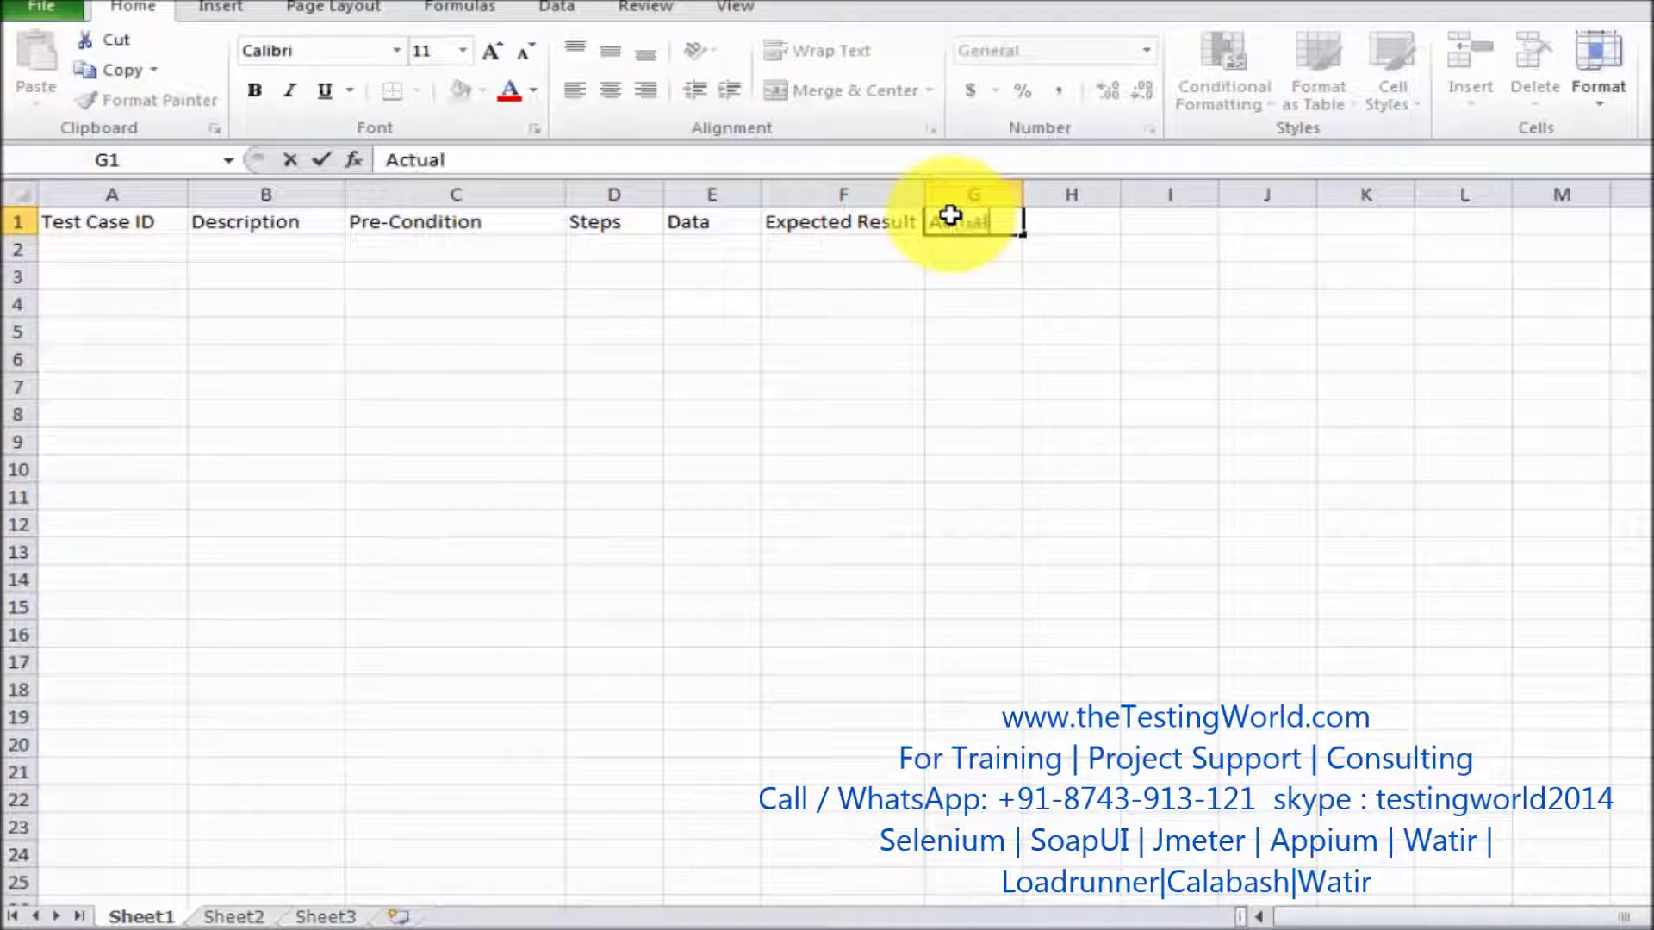
pyautogui.write(' Result')
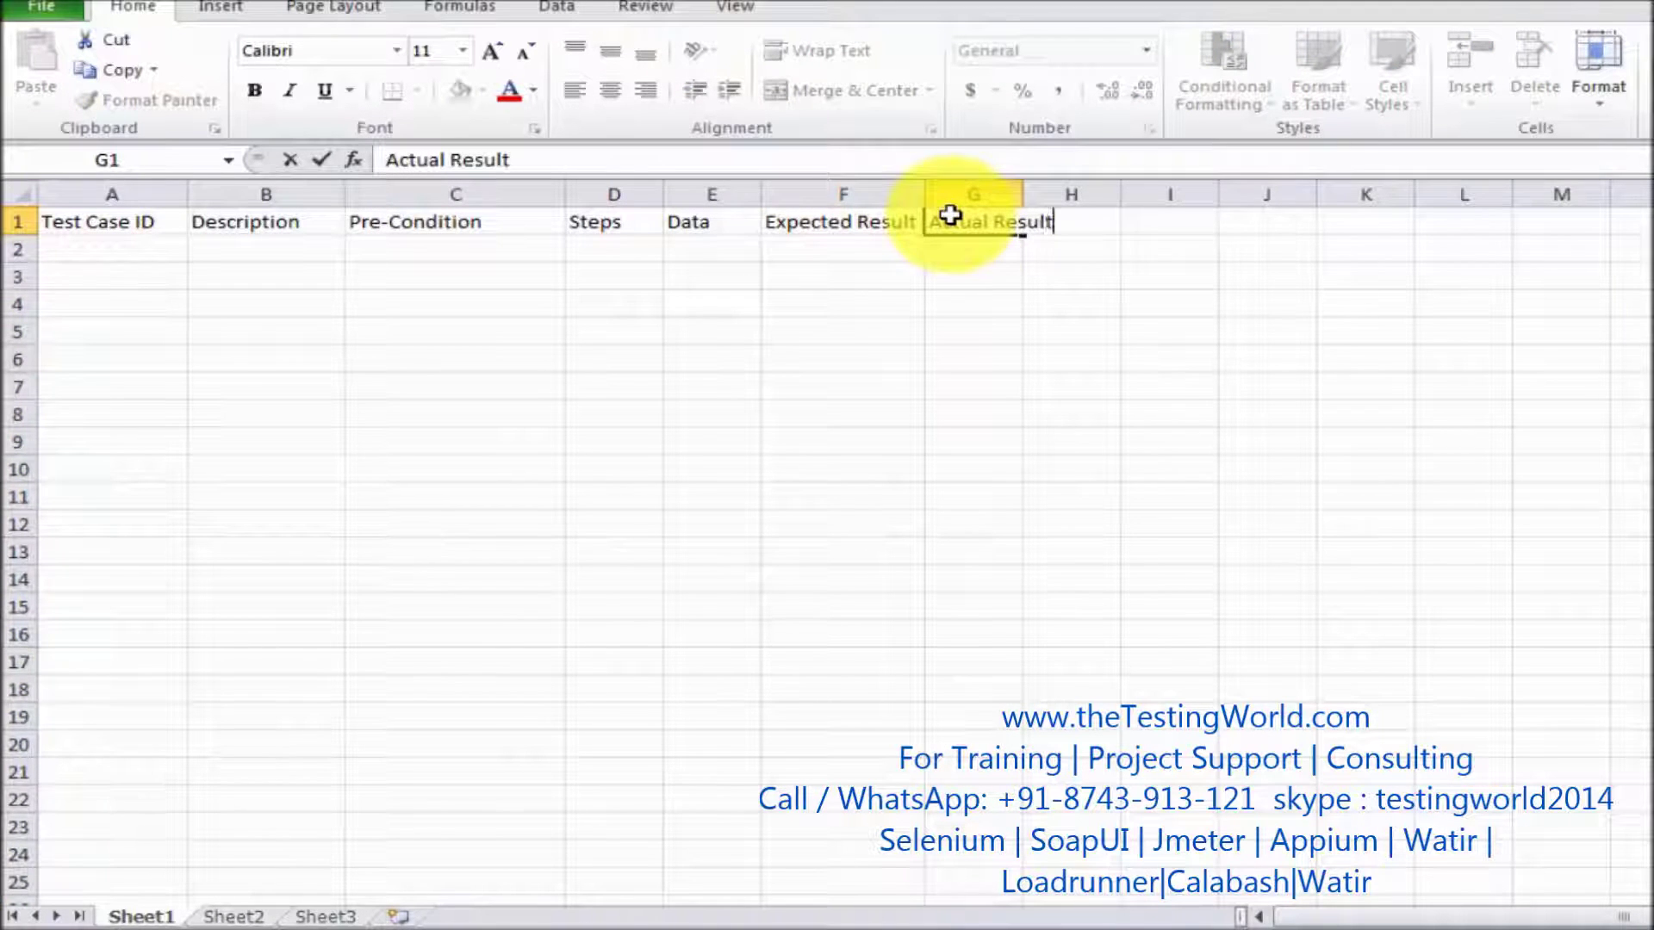
pyautogui.doubleClick(1023, 184)
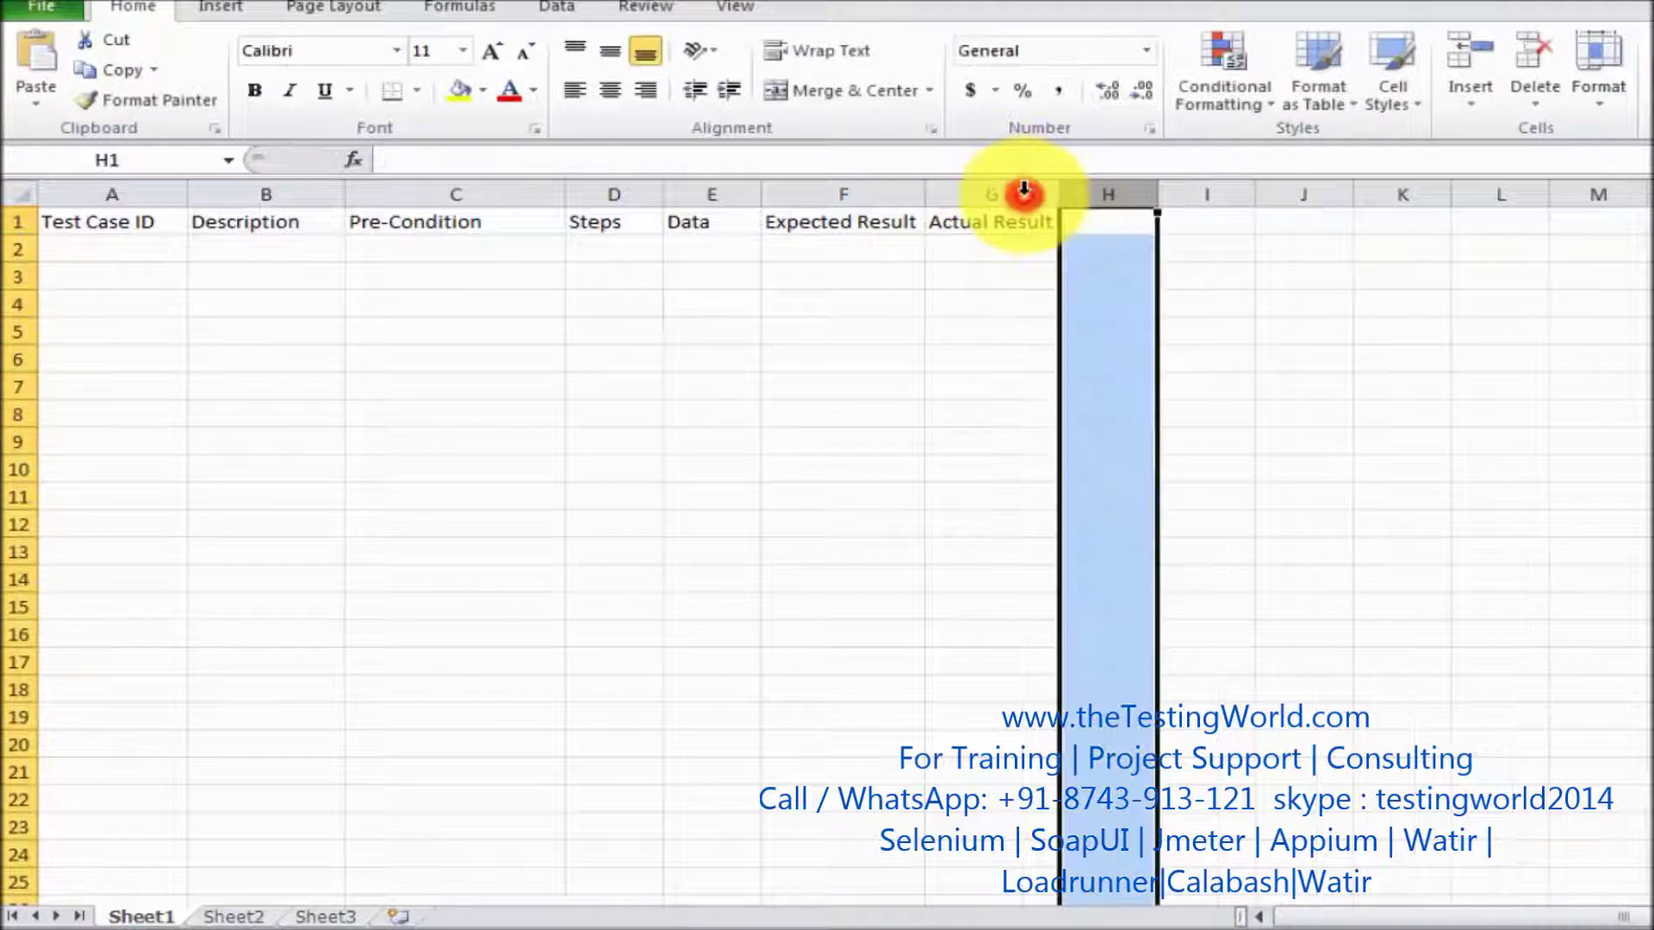
pyautogui.click(1123, 221)
pyautogui.write('Stat')
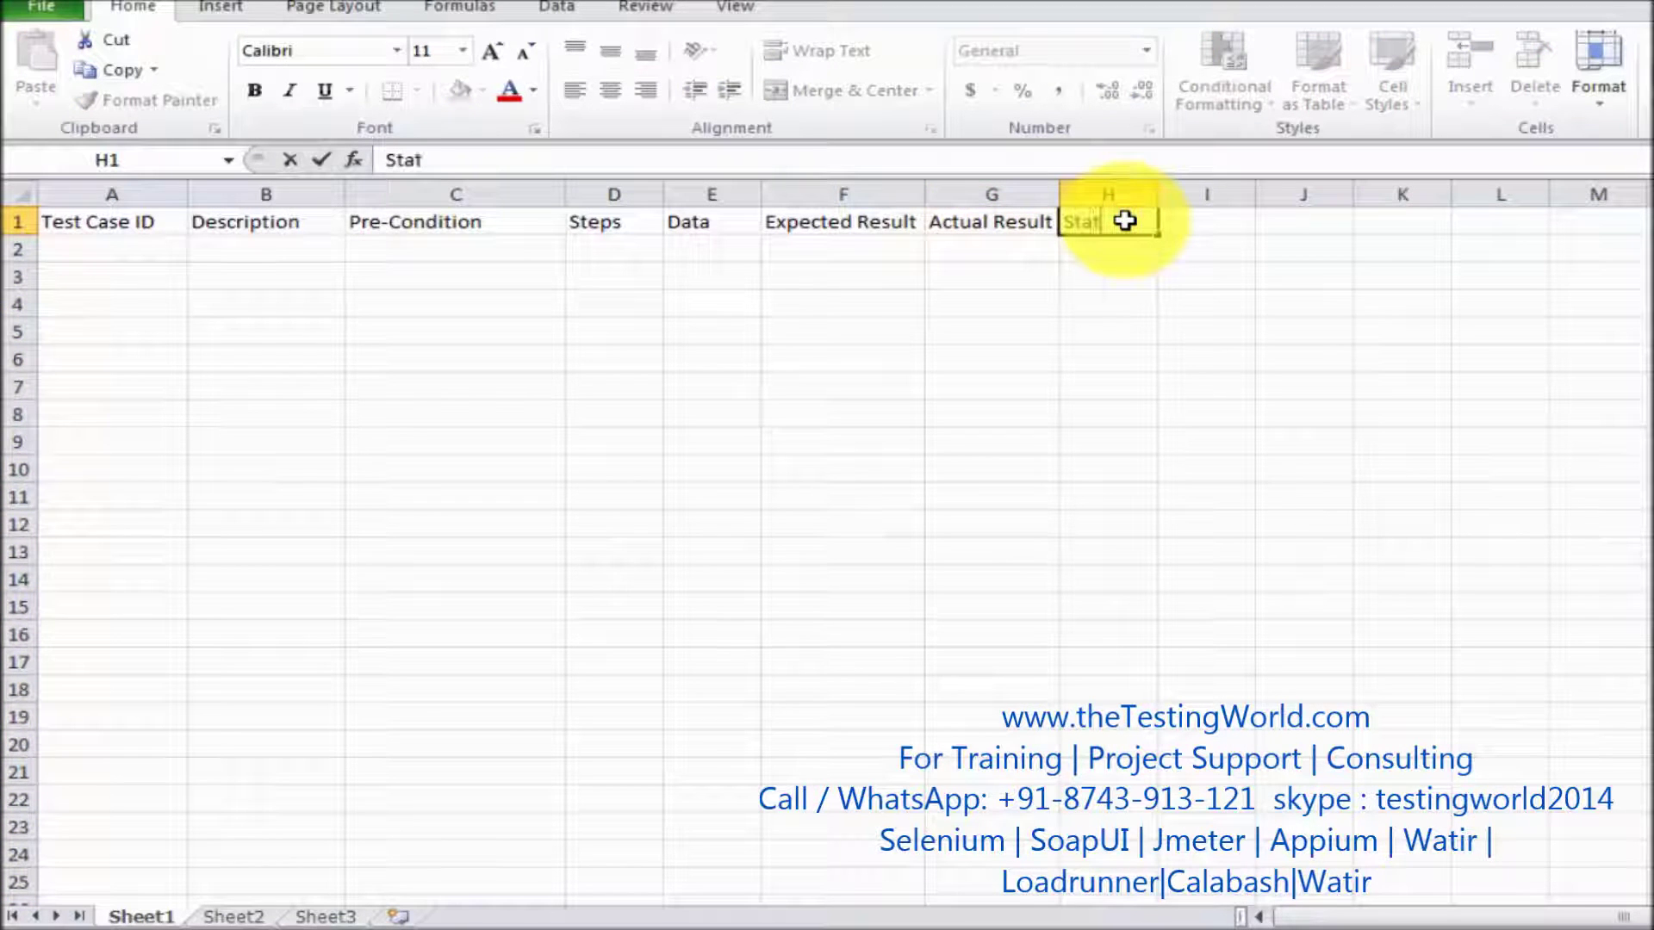
pyautogui.write('us')
pyautogui.click(1214, 218)
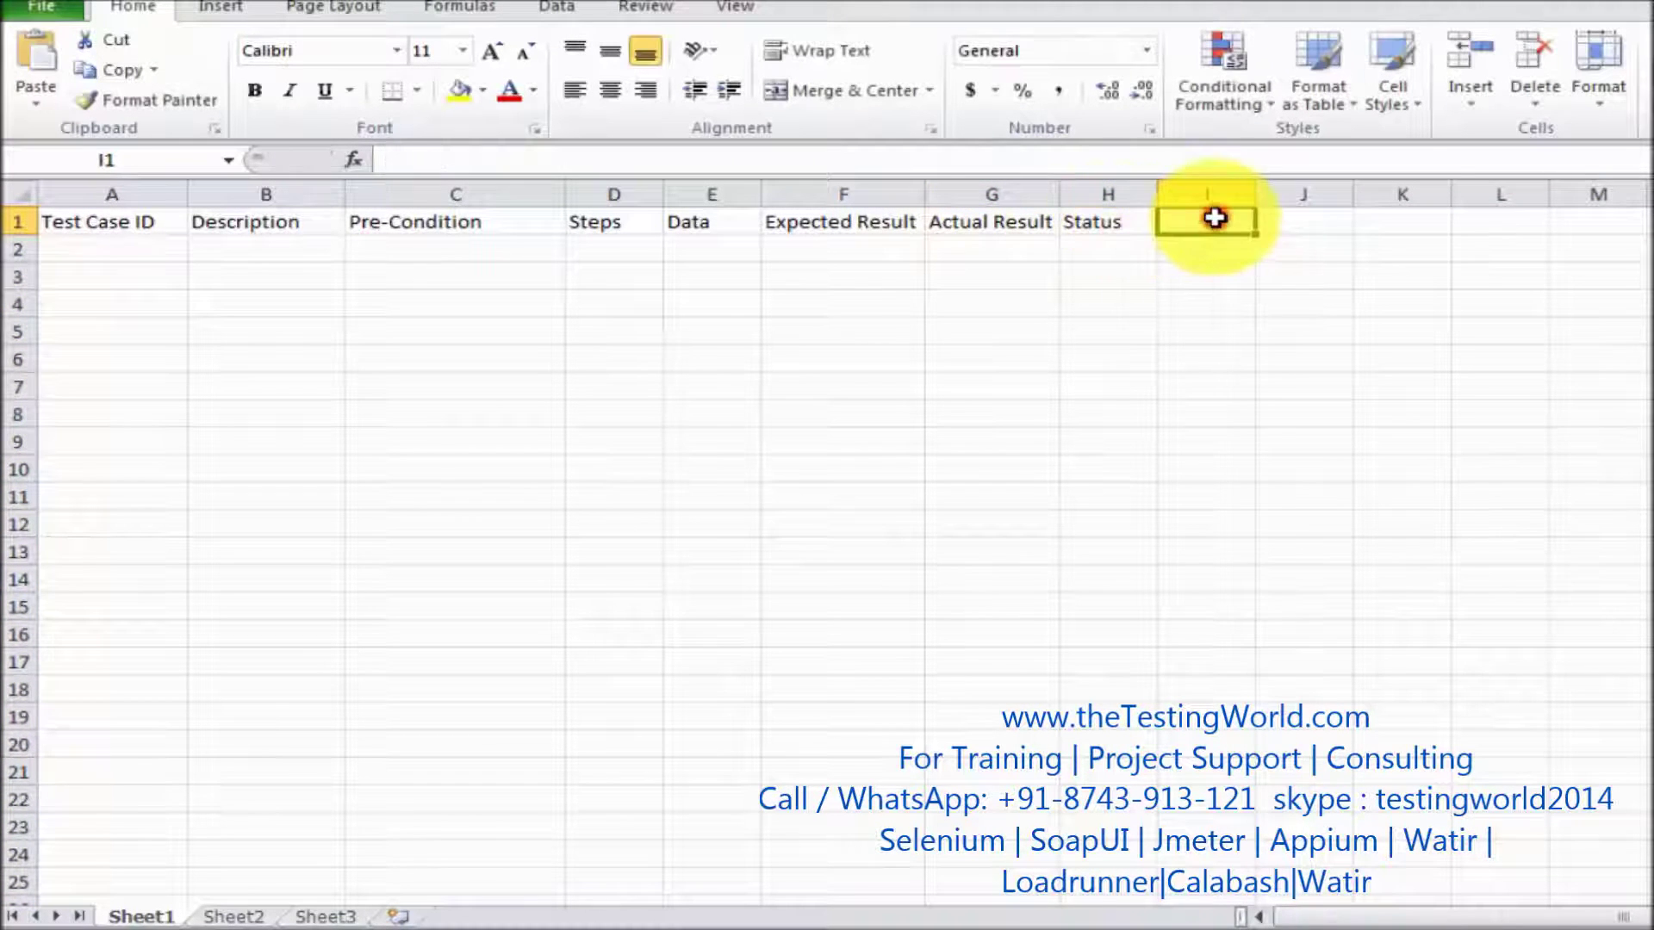
pyautogui.write('Commen')
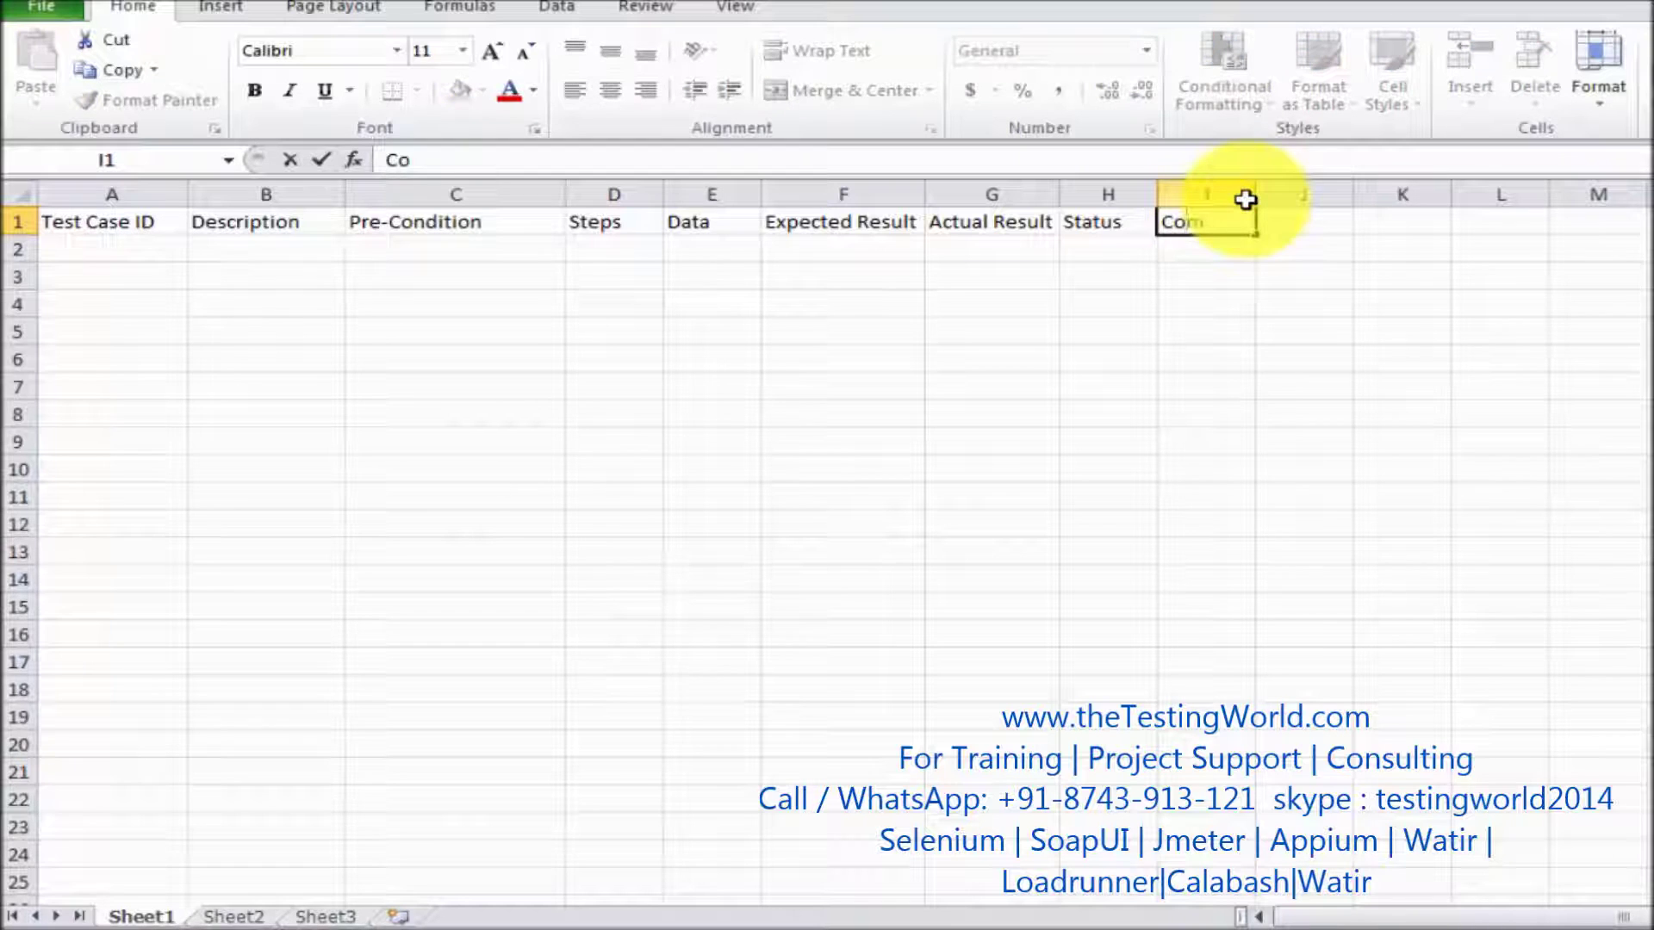
pyautogui.write('t')
pyautogui.moveTo(103, 221); pyautogui.dragTo(248, 222)
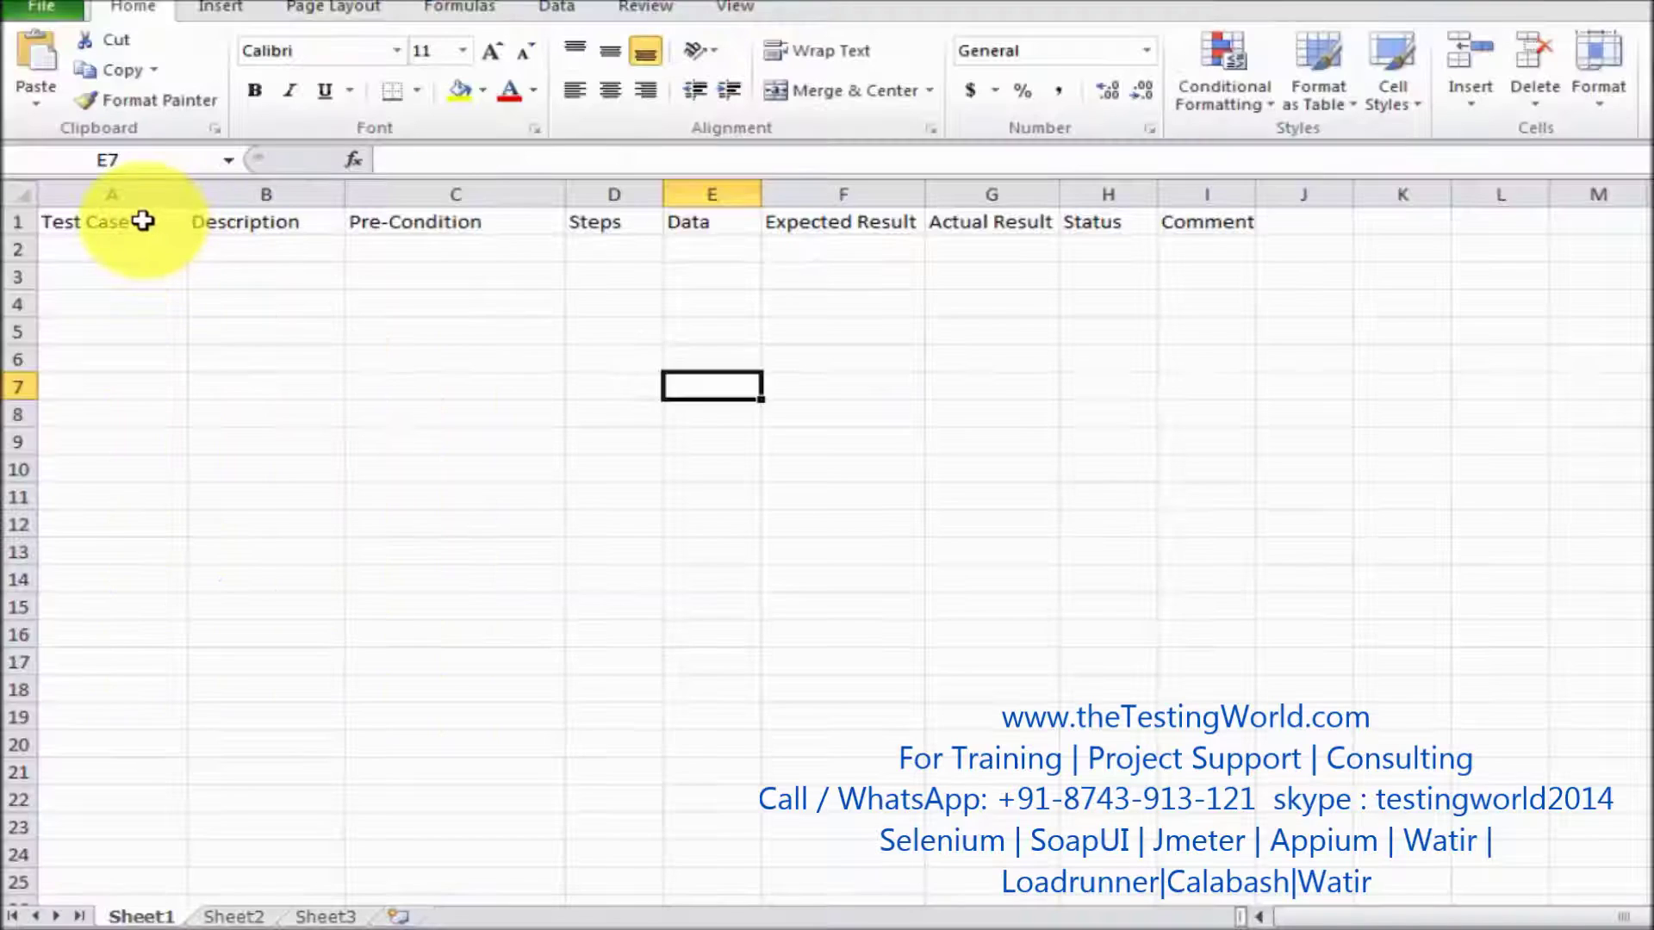
# Step: Drag the Expected Result, Actual Result and Status columns wider, then select header row A1:I1
pyautogui.moveTo(142, 222); pyautogui.dragTo(1189, 223)
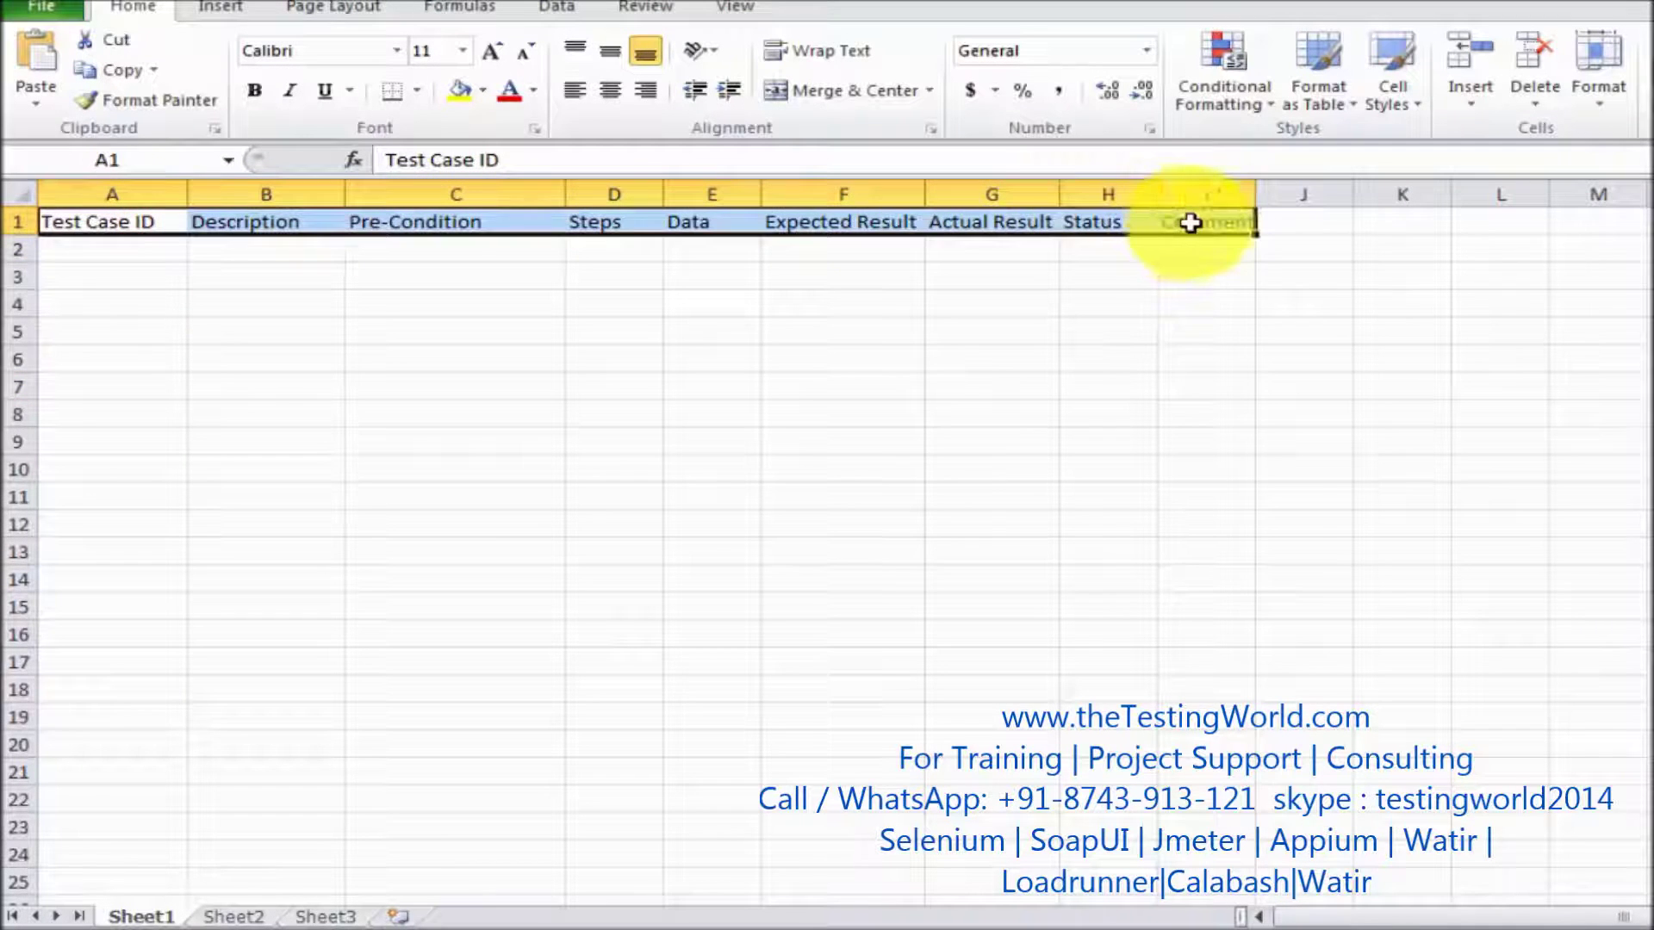
pyautogui.click(1163, 276)
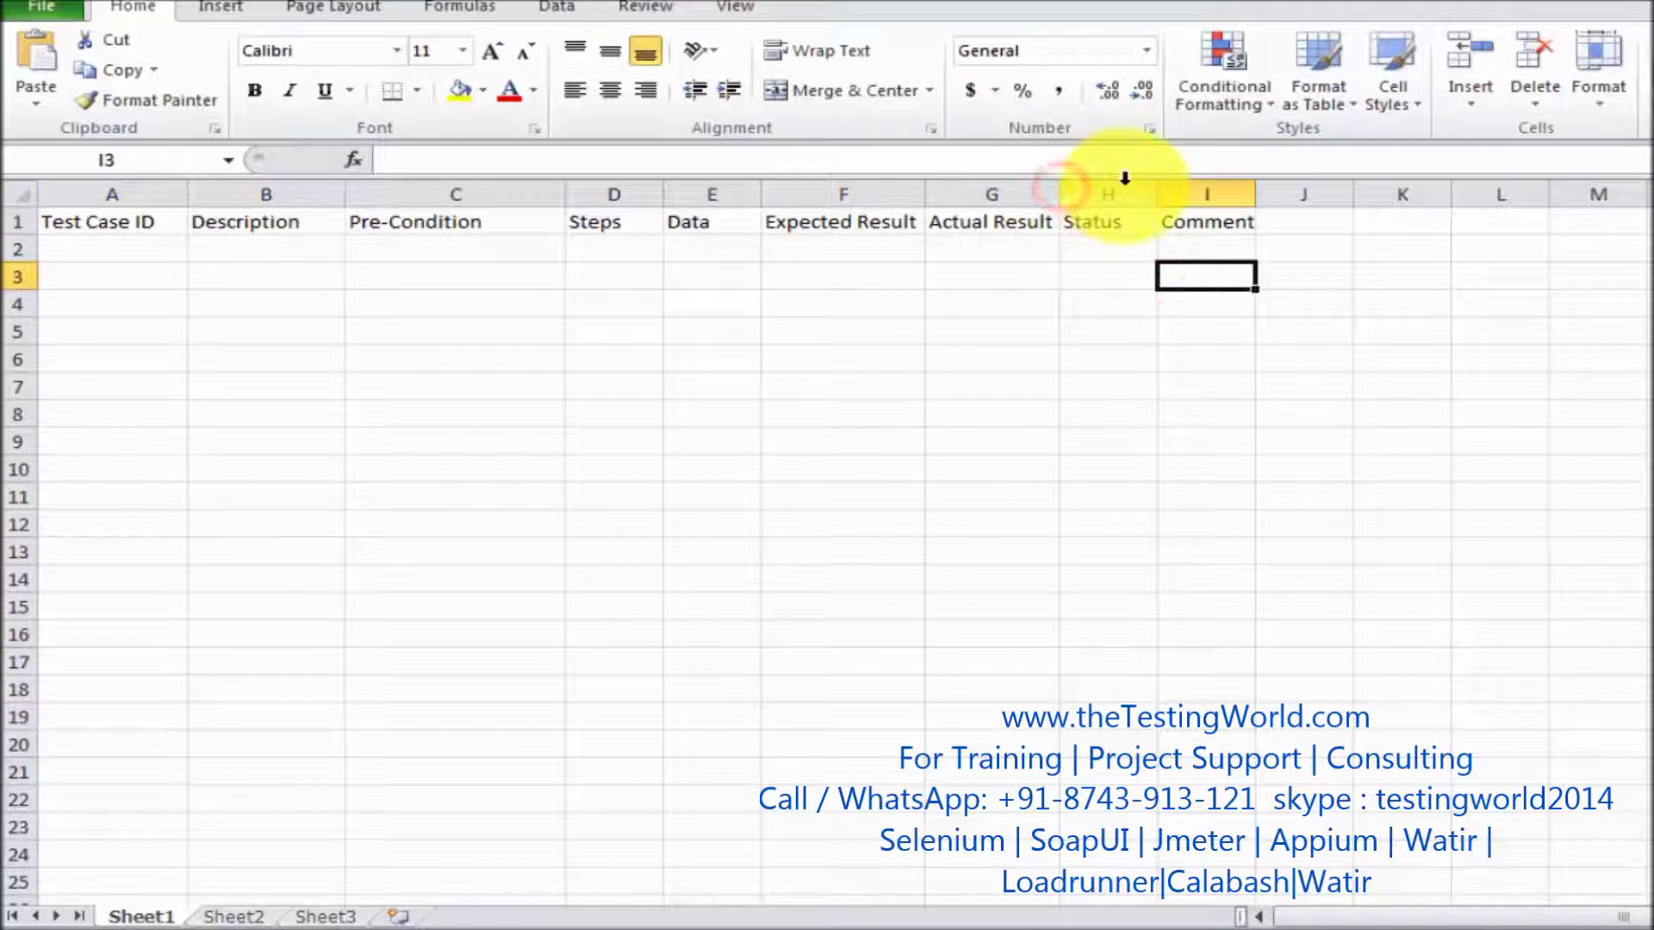
pyautogui.moveTo(927, 189); pyautogui.dragTo(978, 181)
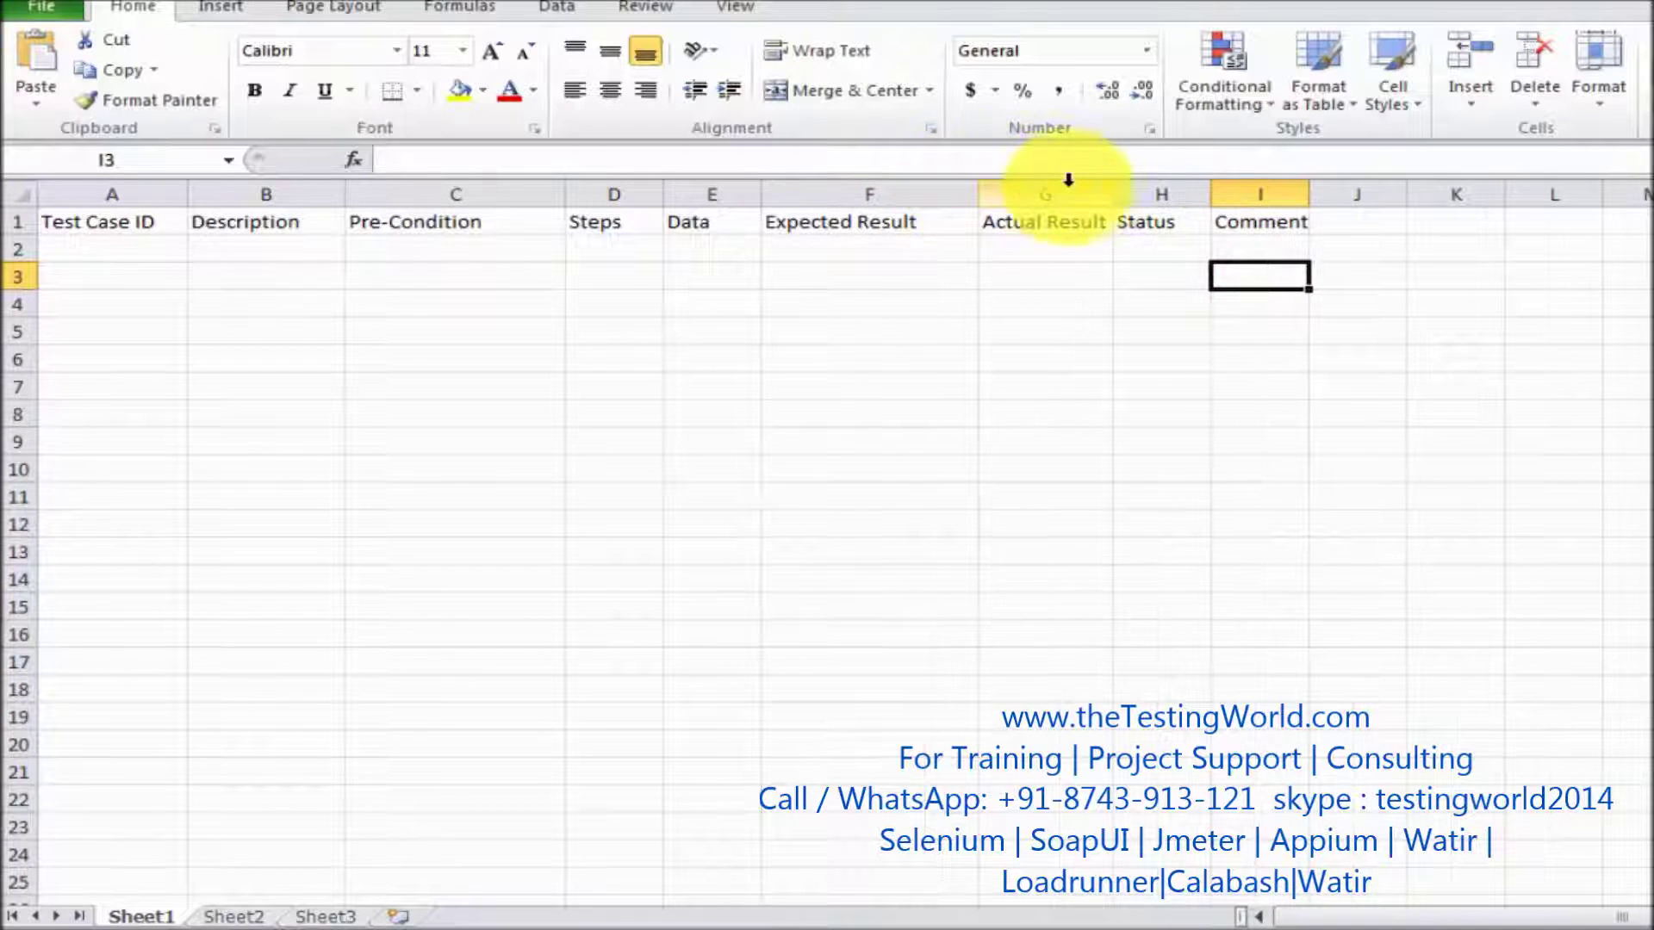
pyautogui.moveTo(1111, 188); pyautogui.dragTo(1409, 188)
pyautogui.moveTo(1513, 185); pyautogui.dragTo(1616, 185)
pyautogui.click(930, 406)
pyautogui.moveTo(135, 215); pyautogui.dragTo(1541, 199)
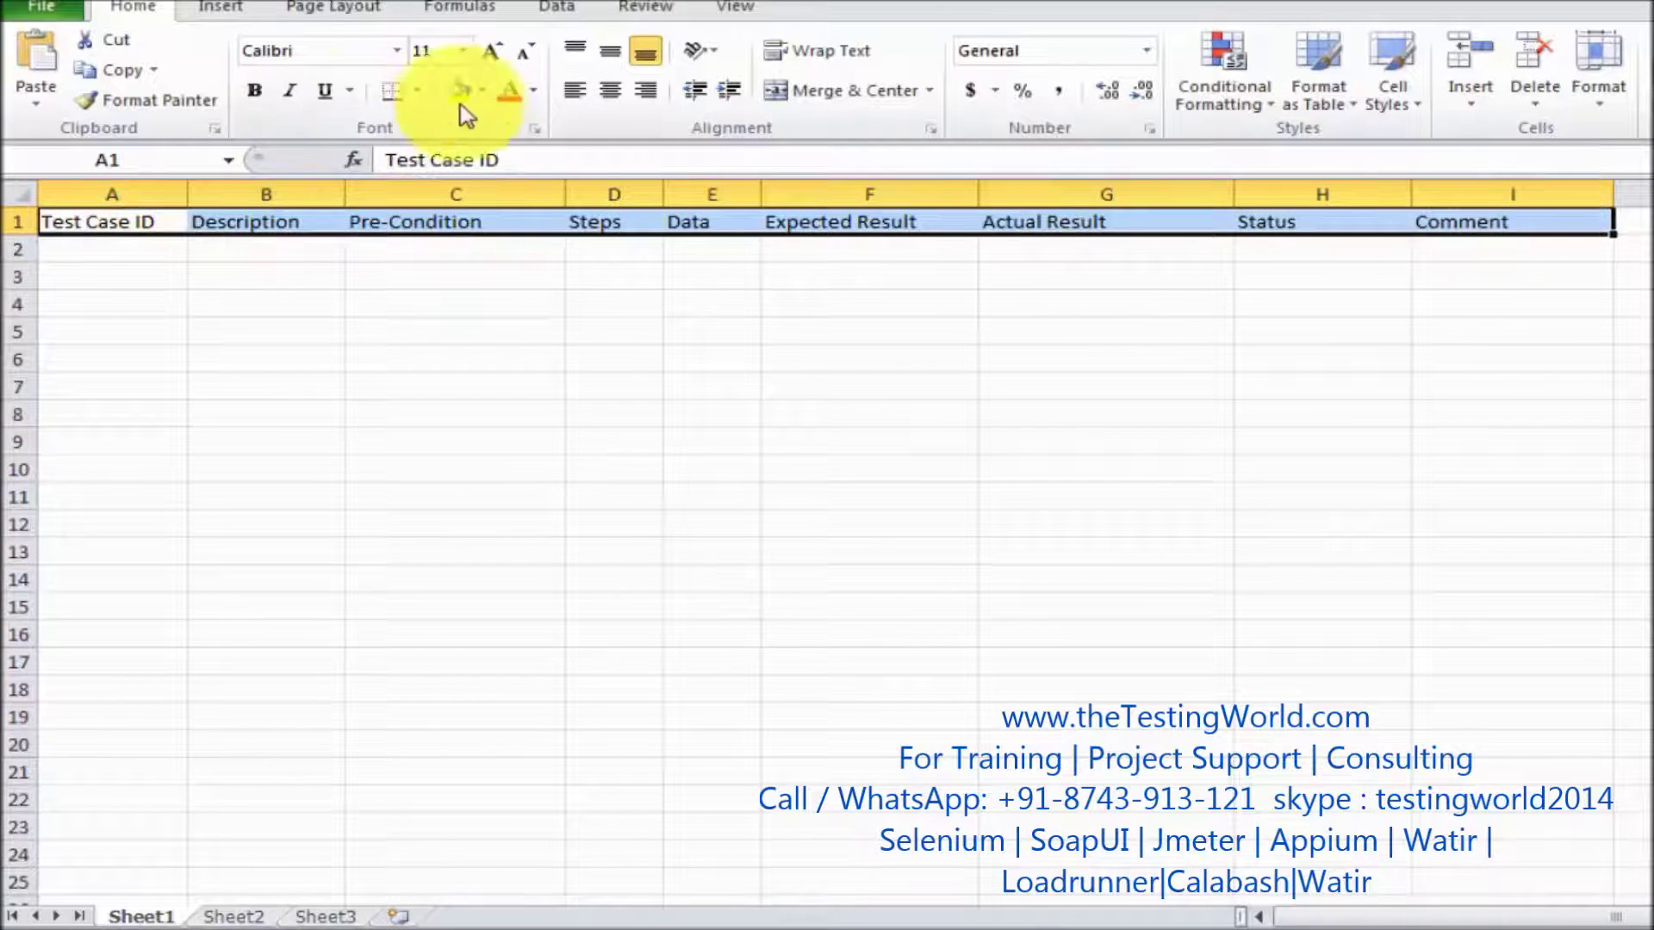
# Step: Give the header row a light grey cell fill
pyautogui.click(534, 91)
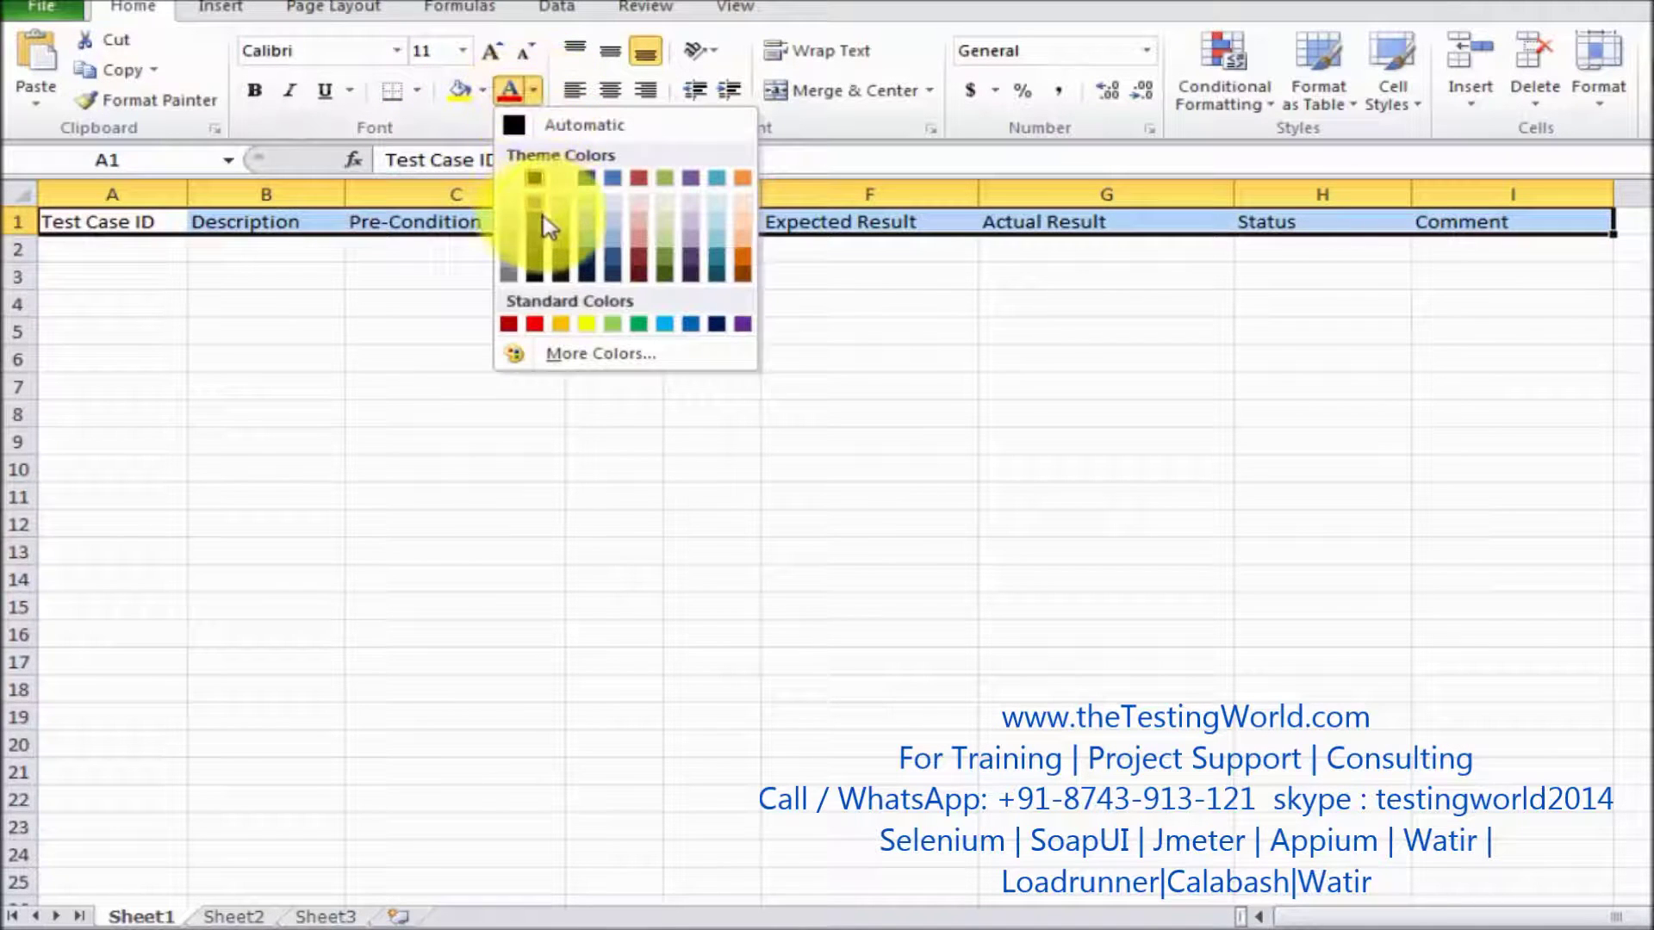
pyautogui.click(483, 91)
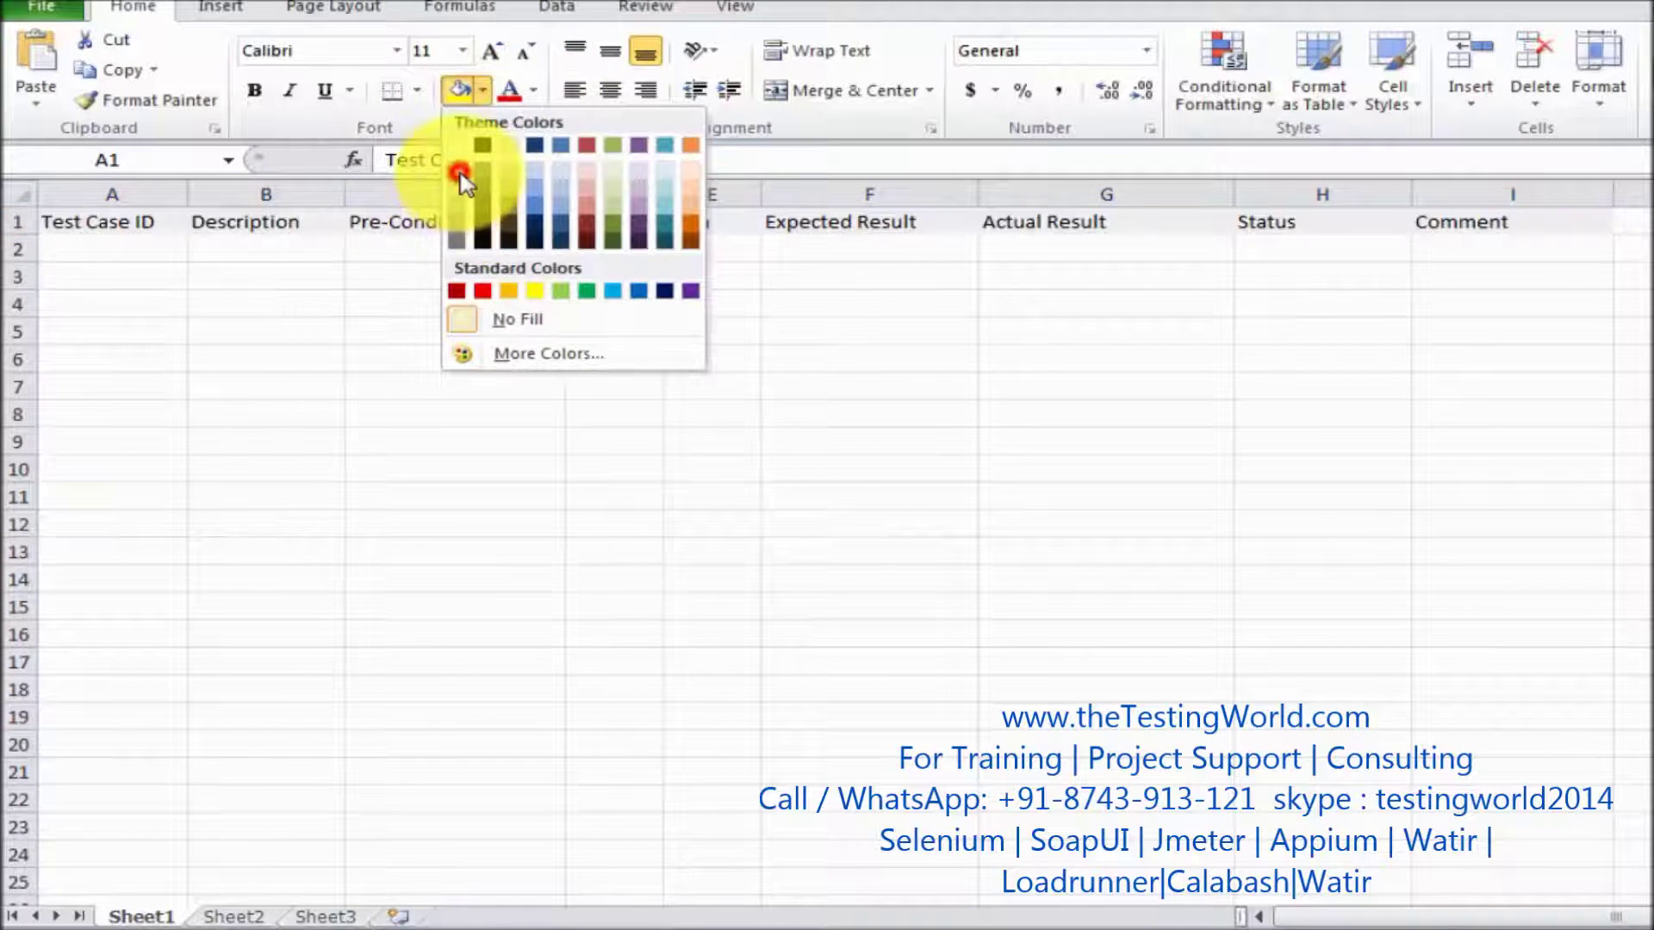
pyautogui.click(459, 172)
pyautogui.click(465, 355)
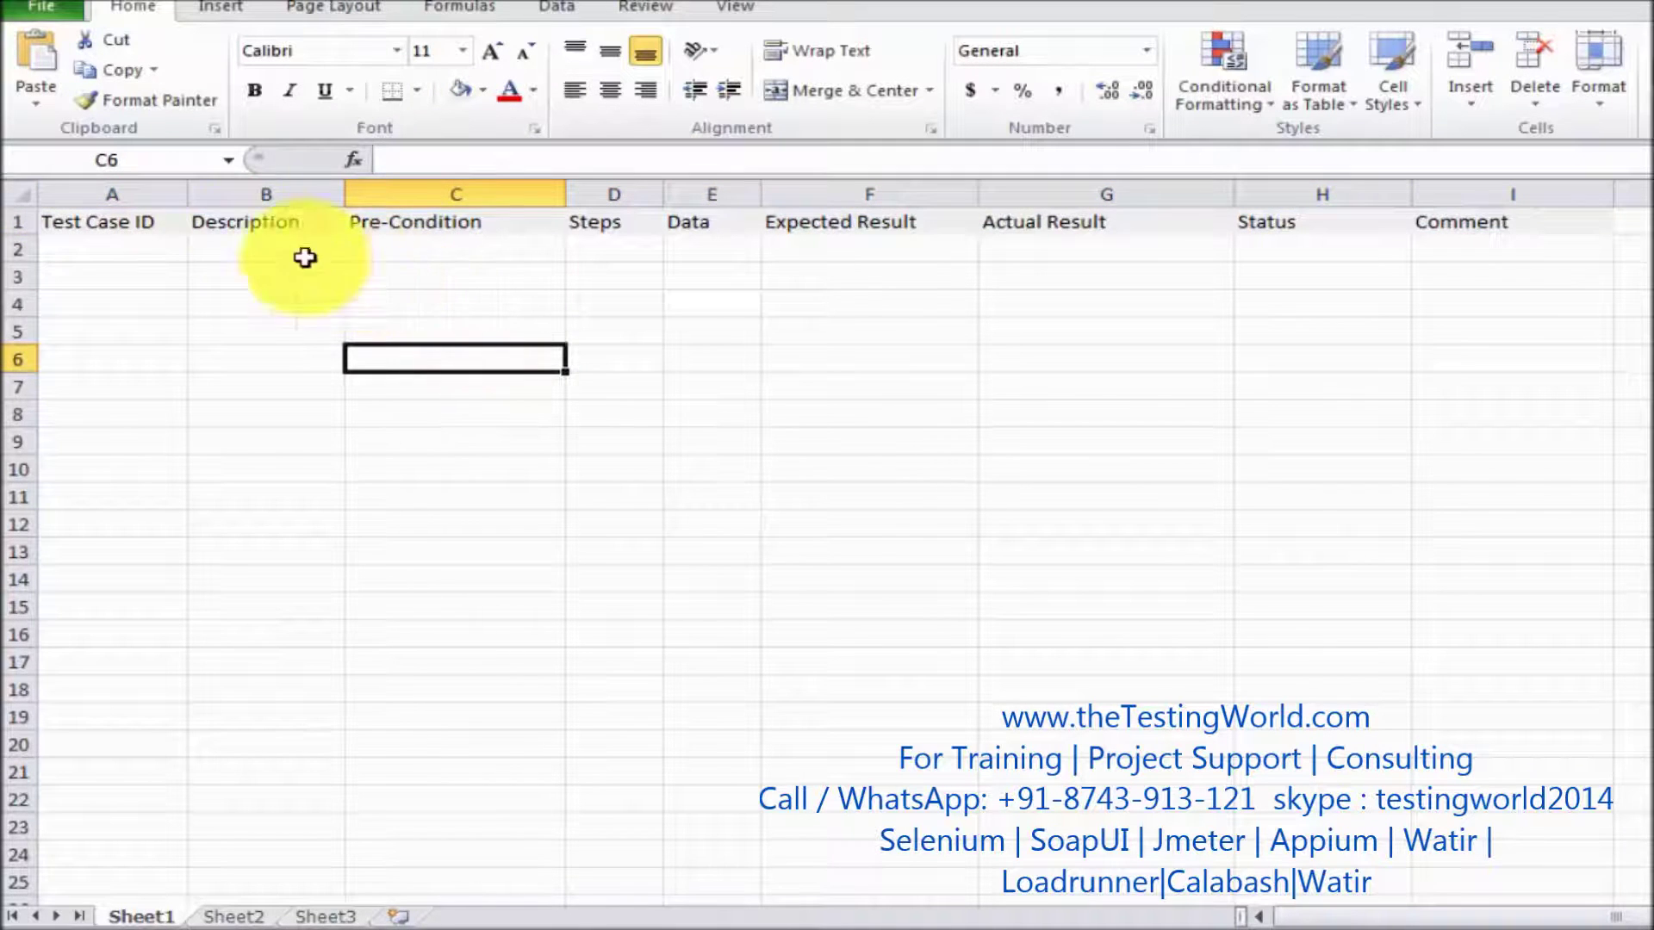
# Step: Set the header row font size to 12
pyautogui.click(150, 221)
pyautogui.hotkey('ctrl', 'shift', 'Right')
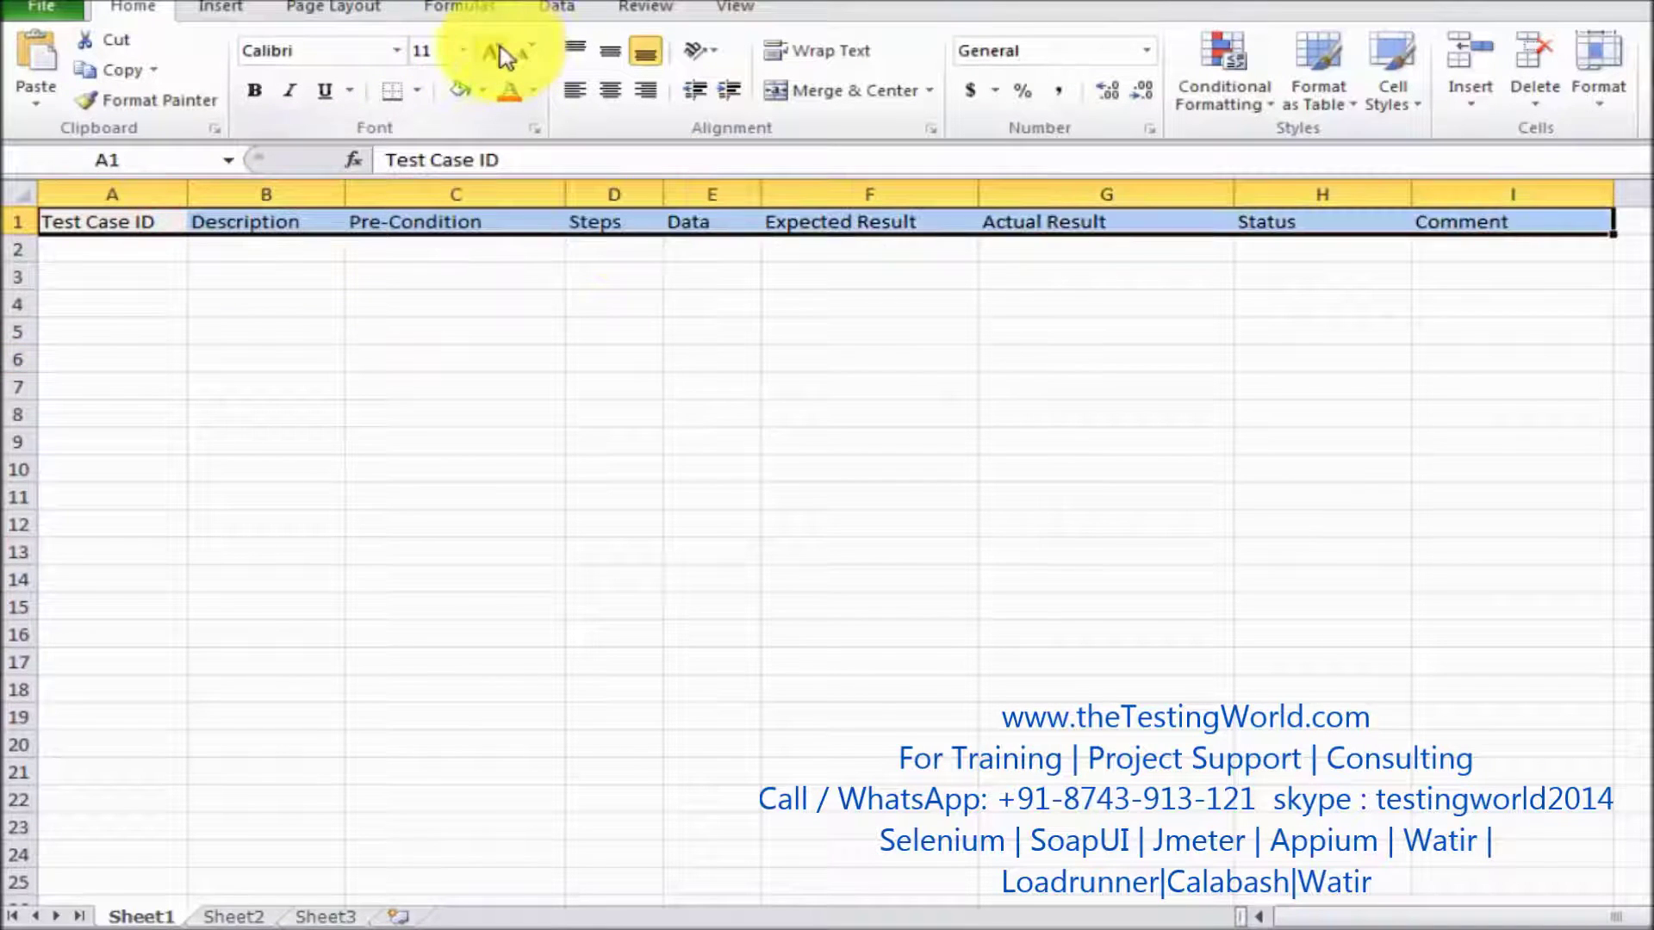
pyautogui.click(495, 54)
pyautogui.click(495, 53)
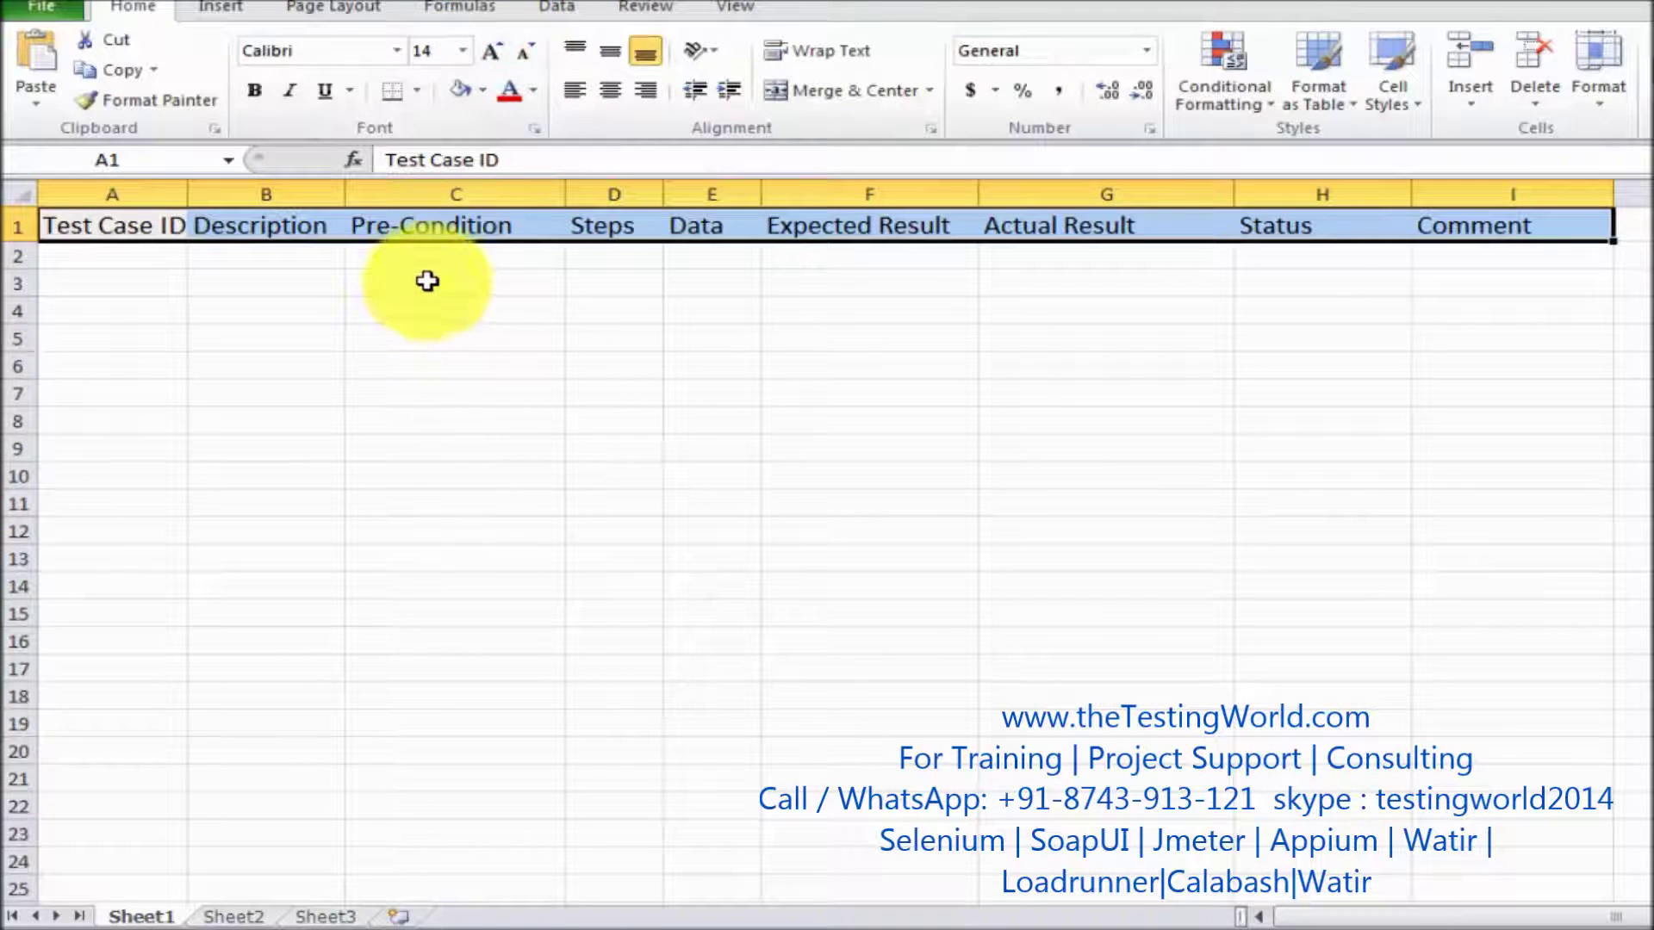
pyautogui.click(524, 53)
pyautogui.click(524, 54)
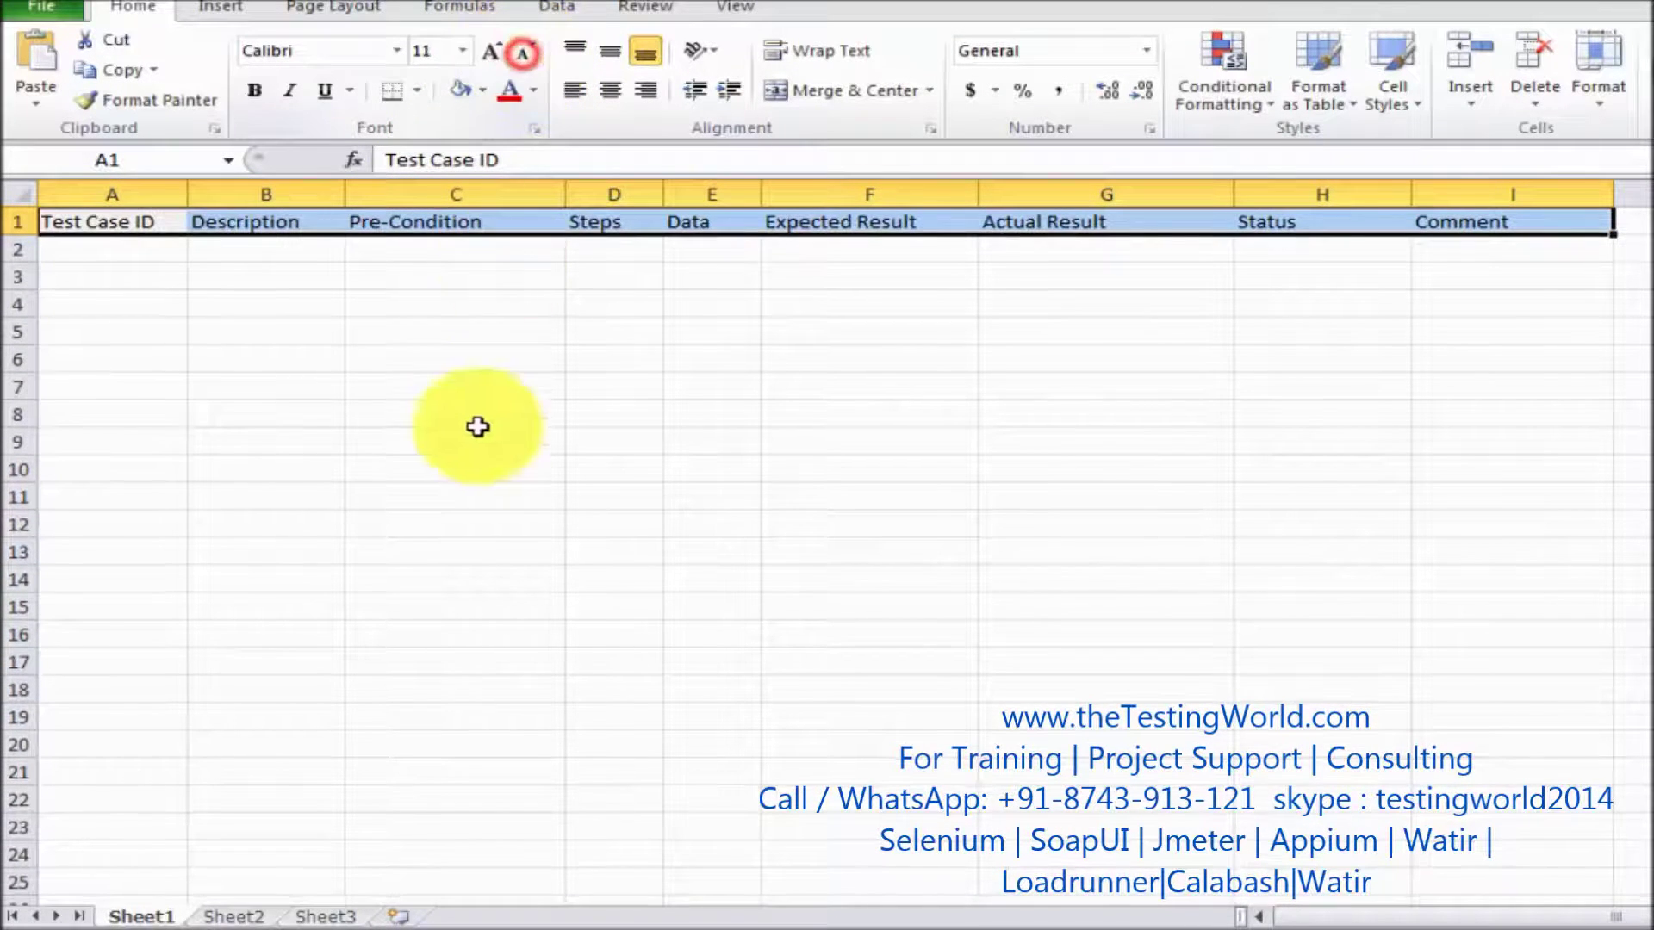
pyautogui.click(495, 54)
pyautogui.click(439, 407)
pyautogui.click(1456, 382)
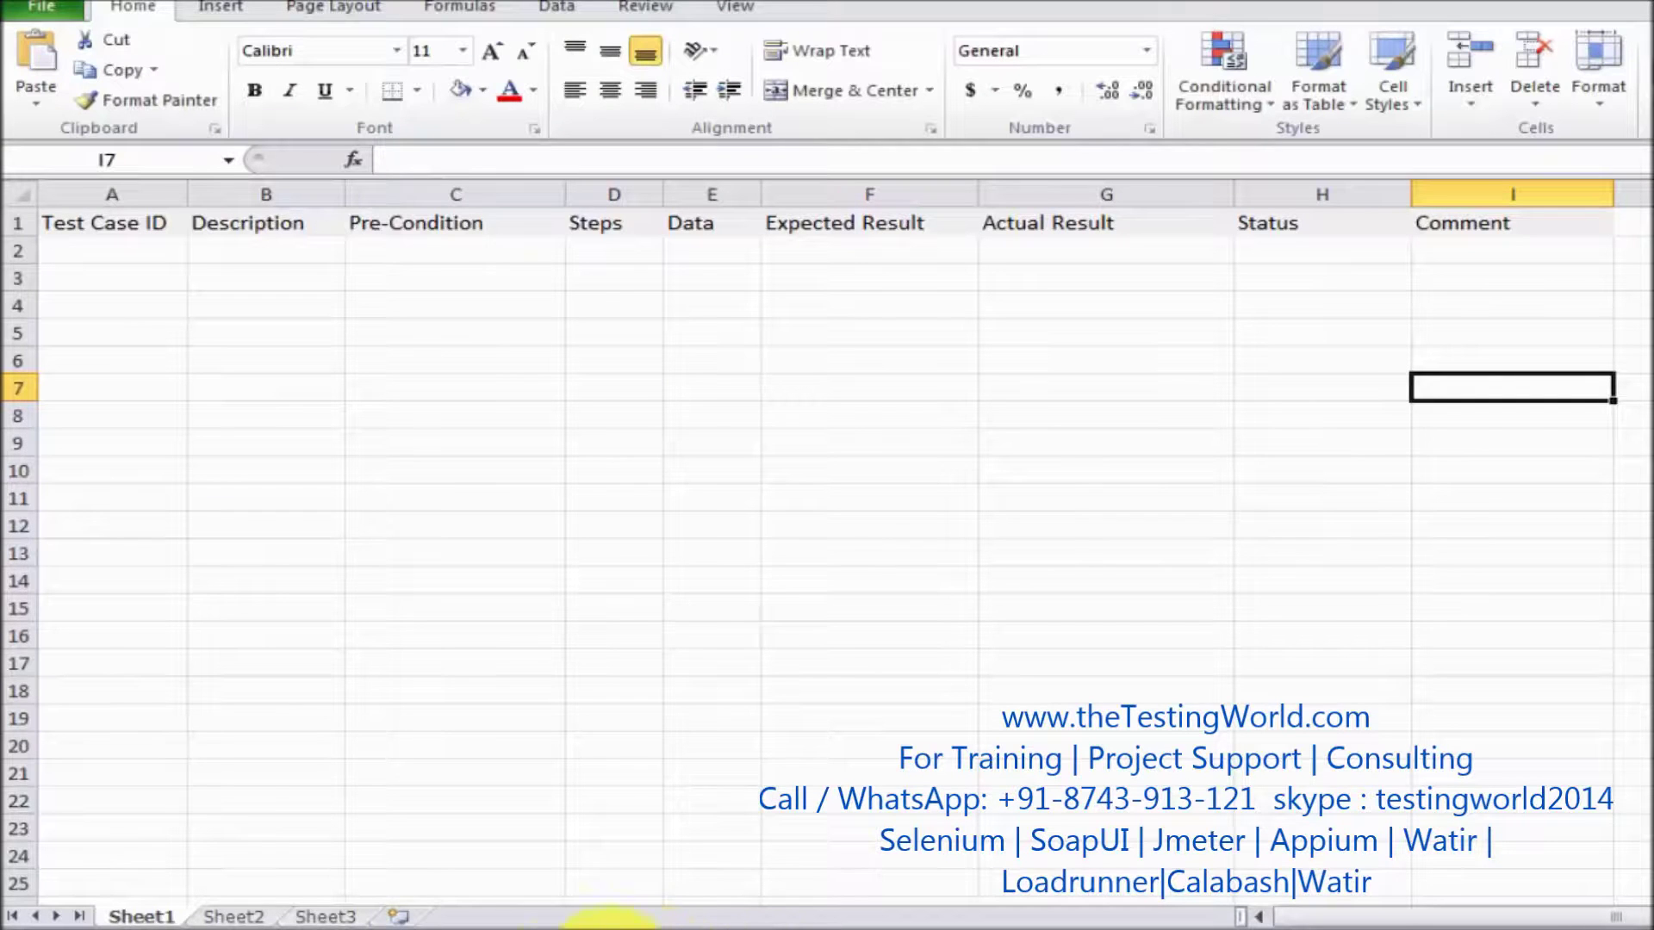
# Step: Insert two empty columns before Pre-Condition, at columns C and D
pyautogui.click(541, 554)
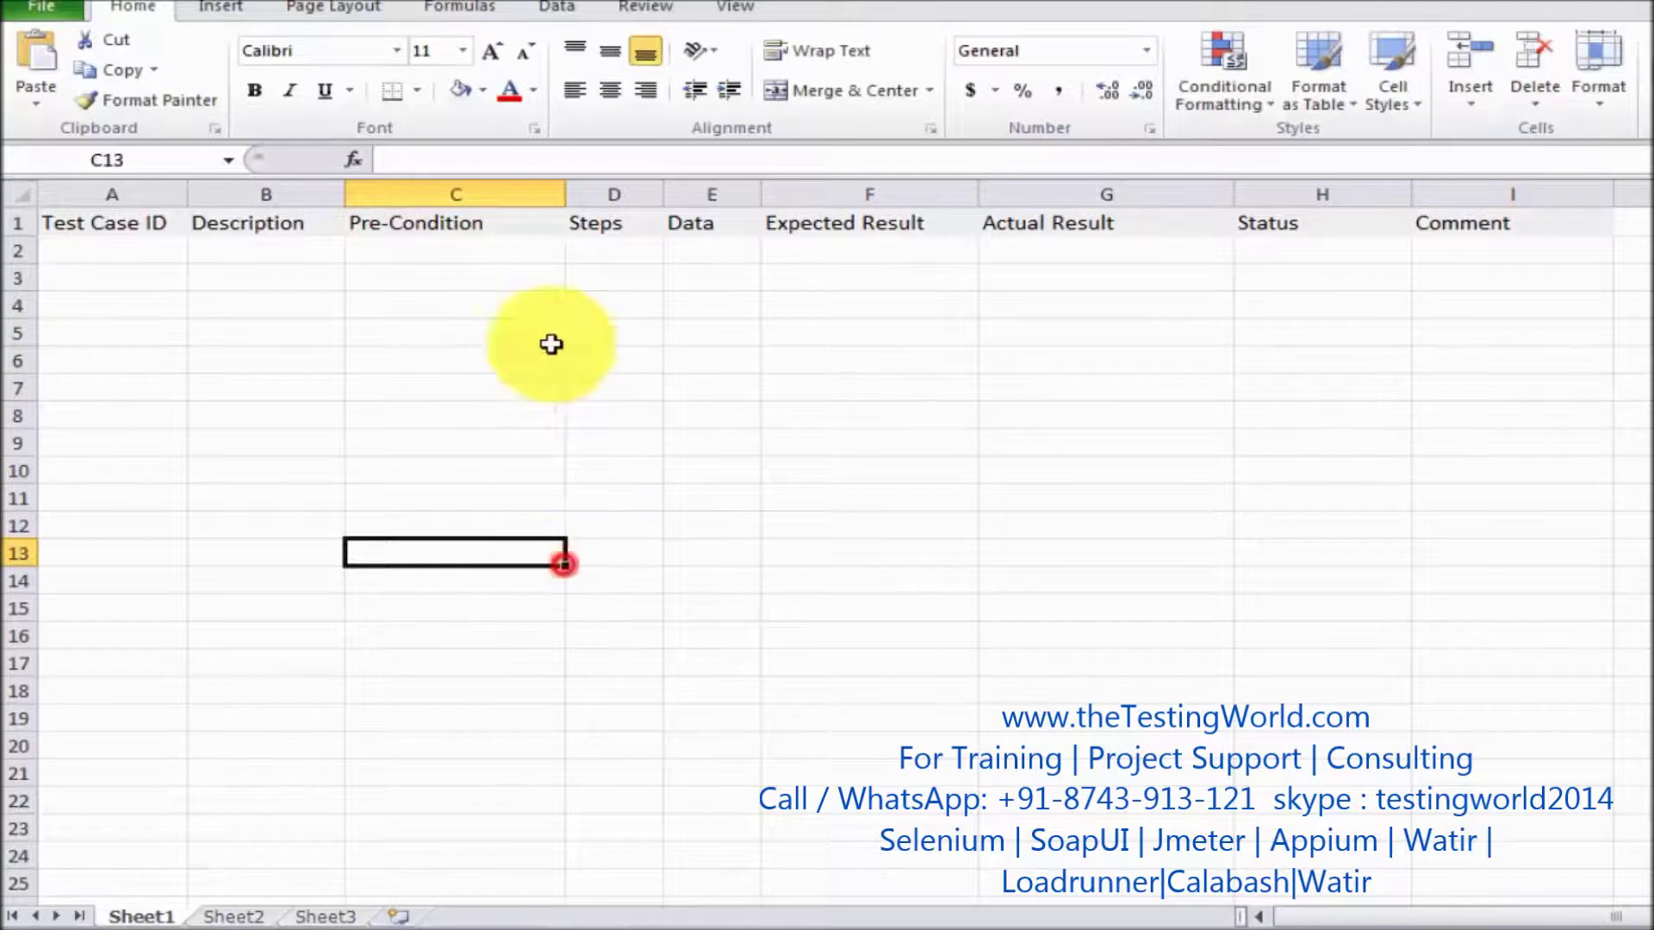
pyautogui.click(538, 181)
pyautogui.rightClick(538, 181)
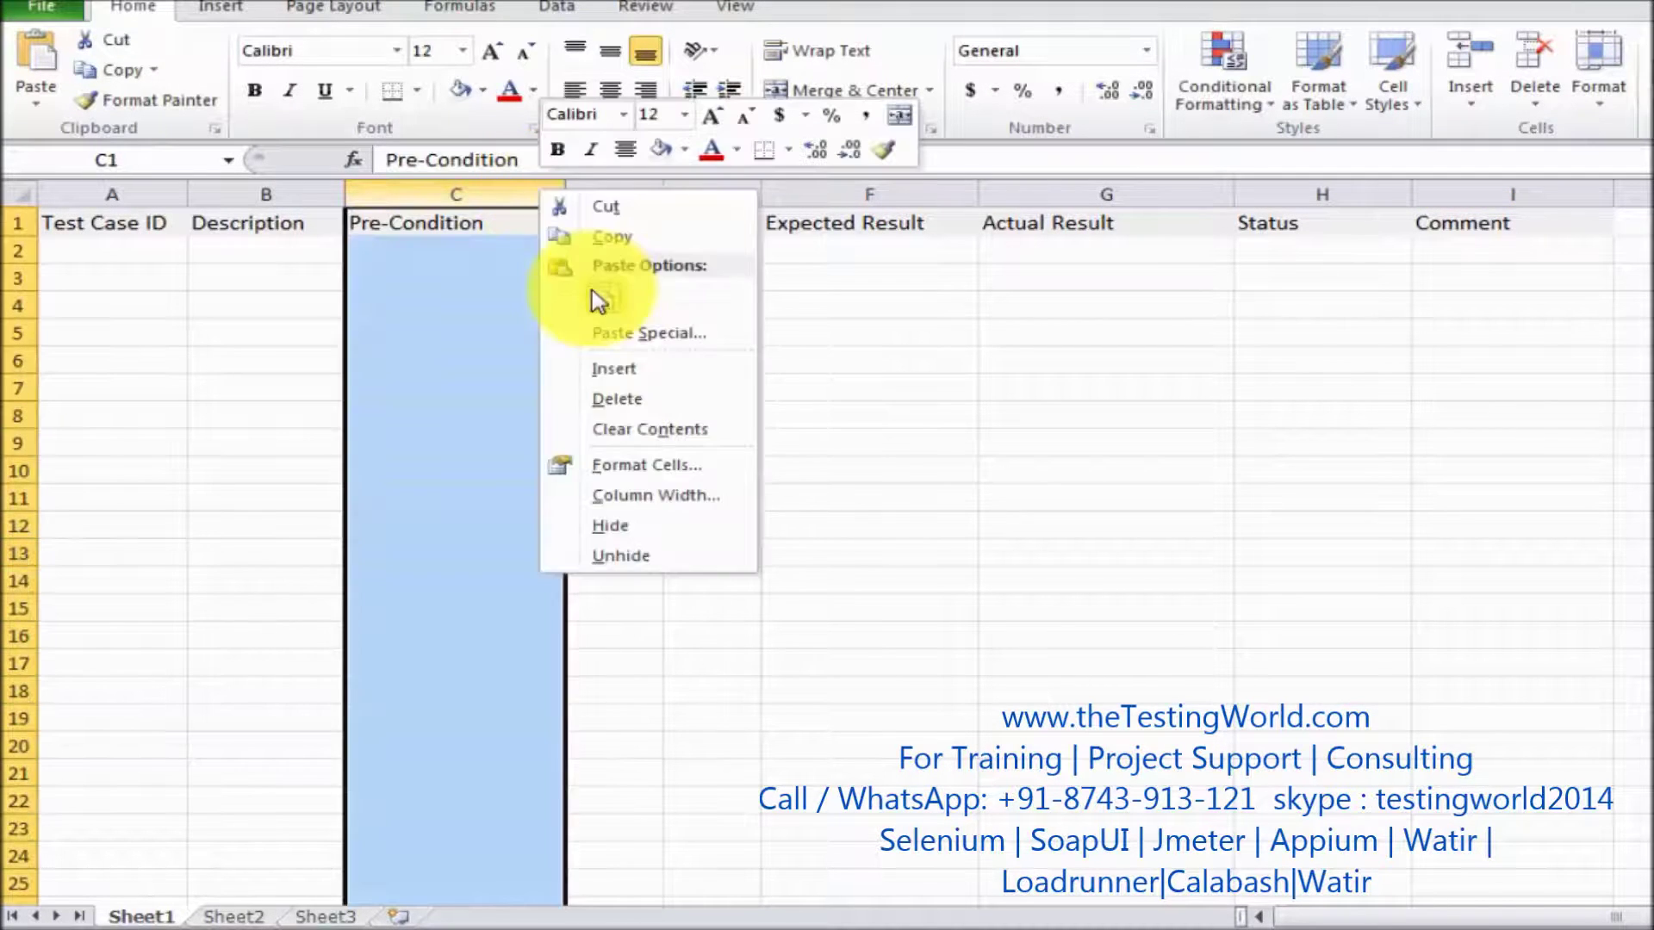
pyautogui.click(608, 369)
pyautogui.rightClick(592, 194)
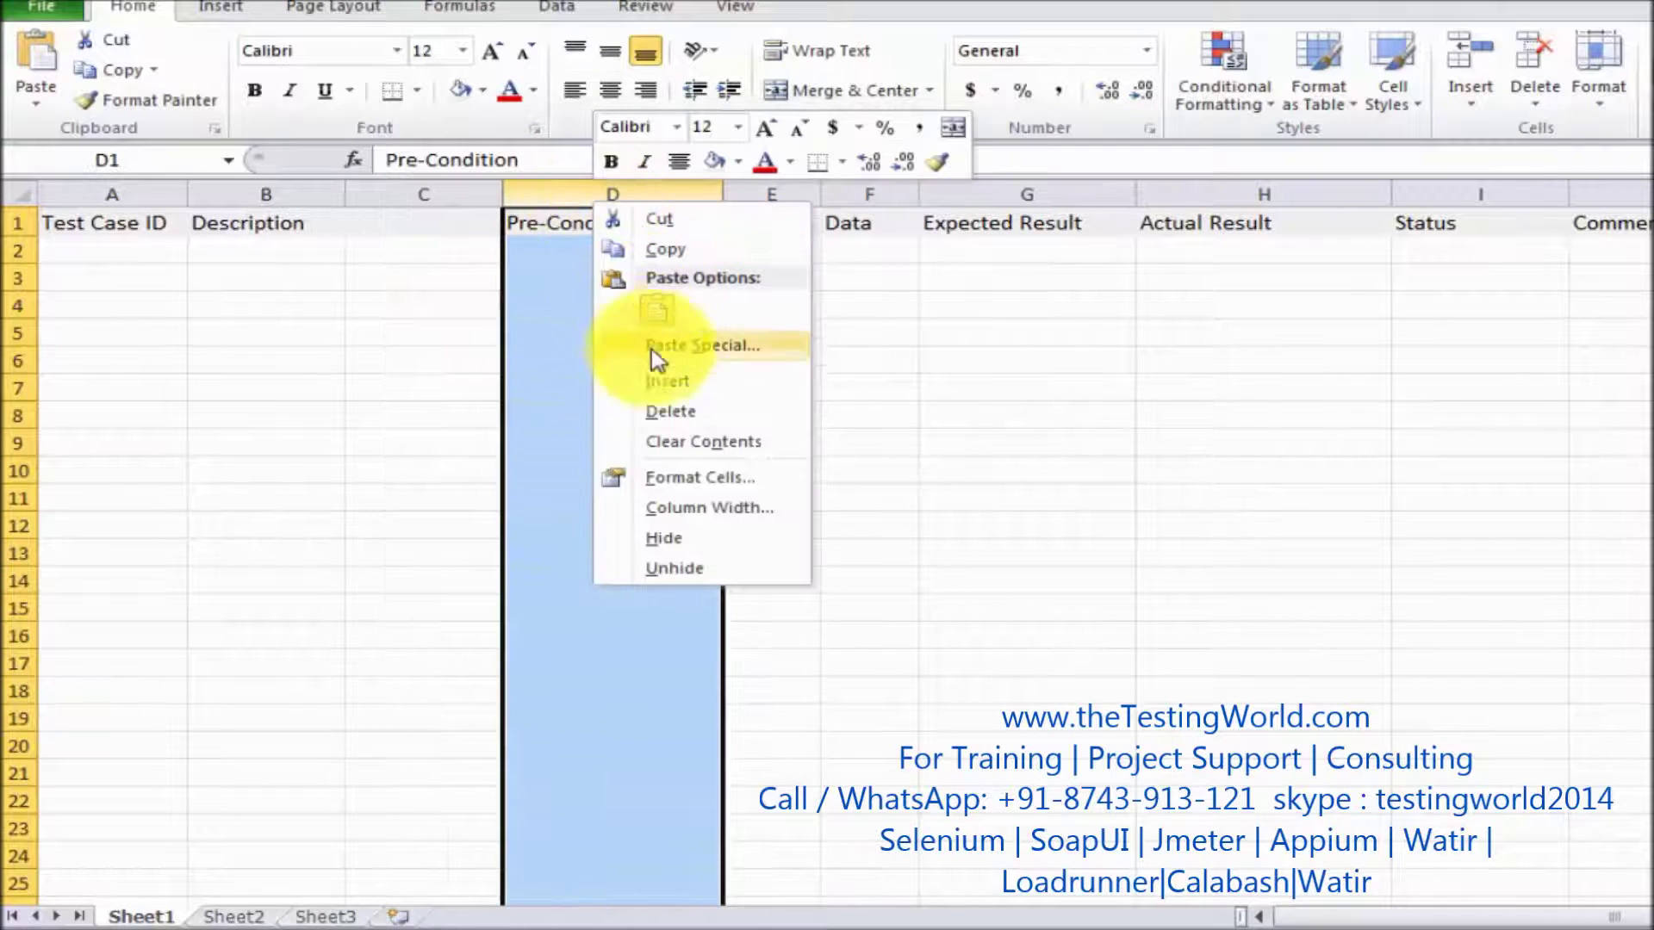
pyautogui.click(661, 379)
pyautogui.click(469, 220)
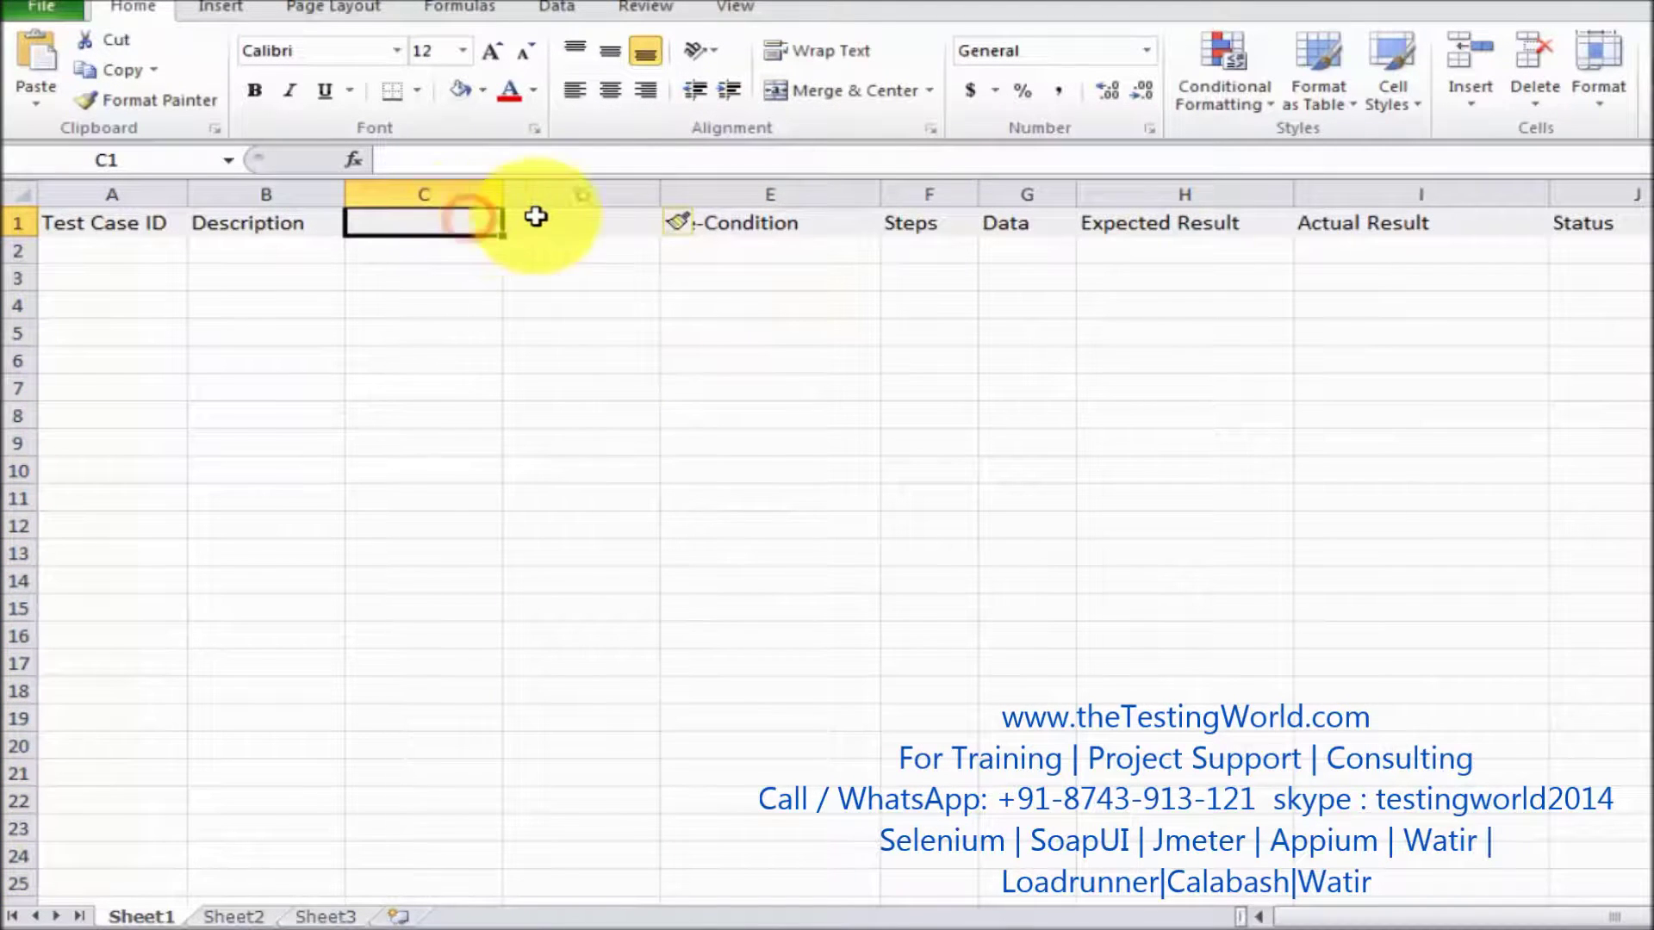
# Step: Enter Priority in C1 and Type in D1
pyautogui.write('Priority')
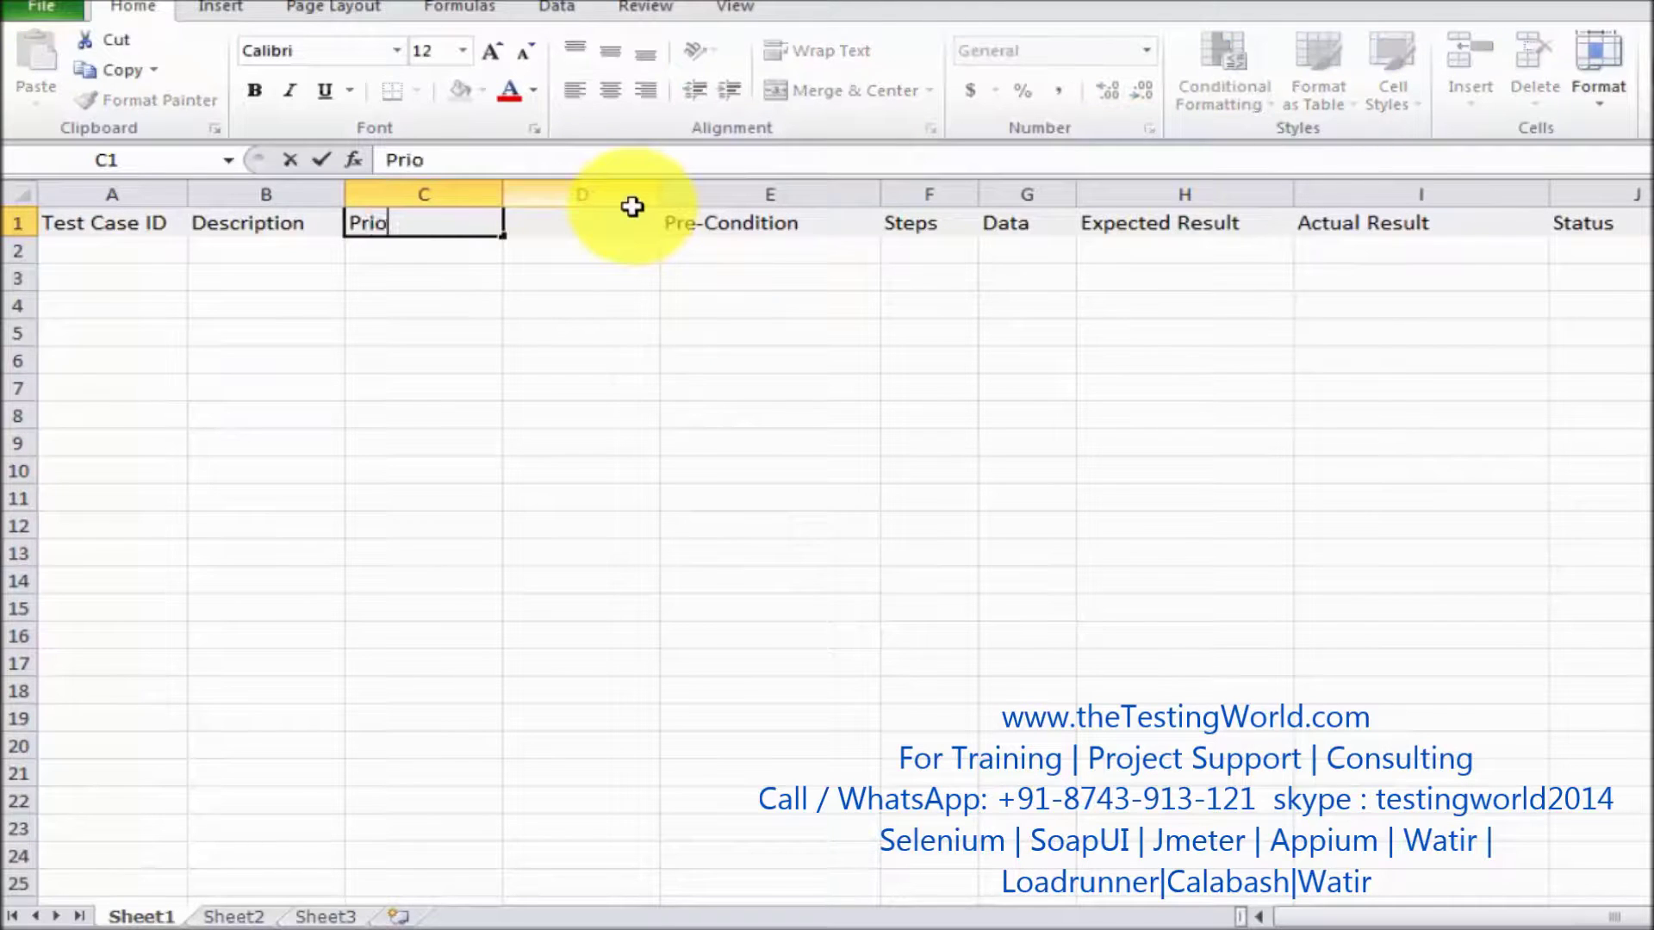
pyautogui.click(529, 297)
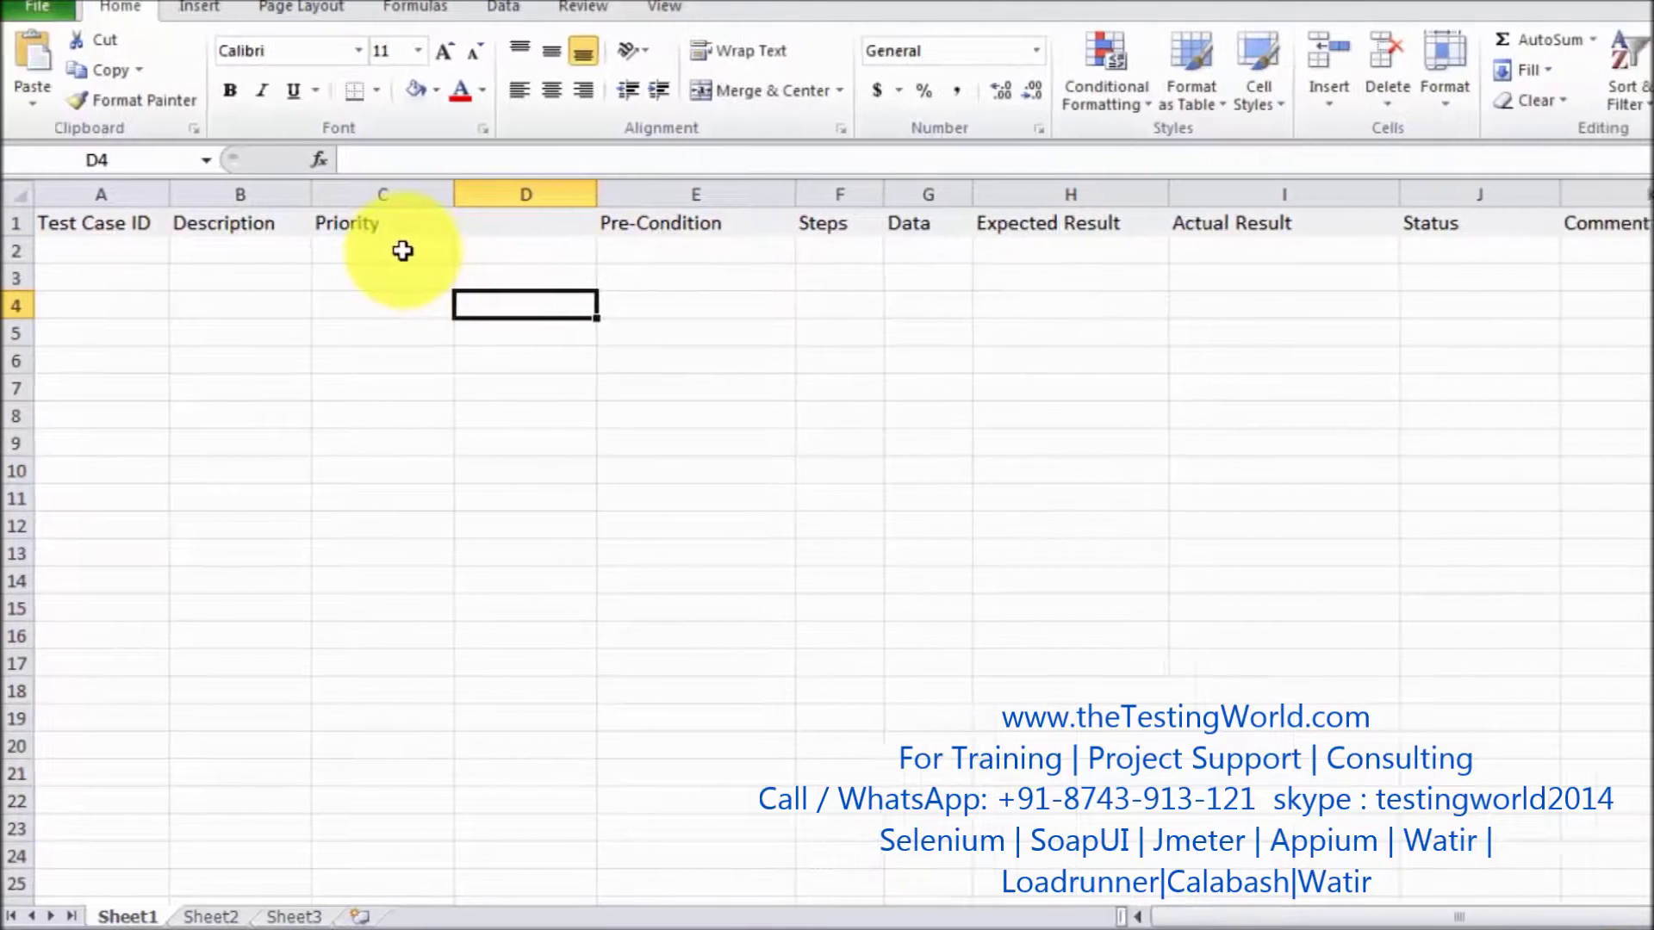
pyautogui.click(353, 251)
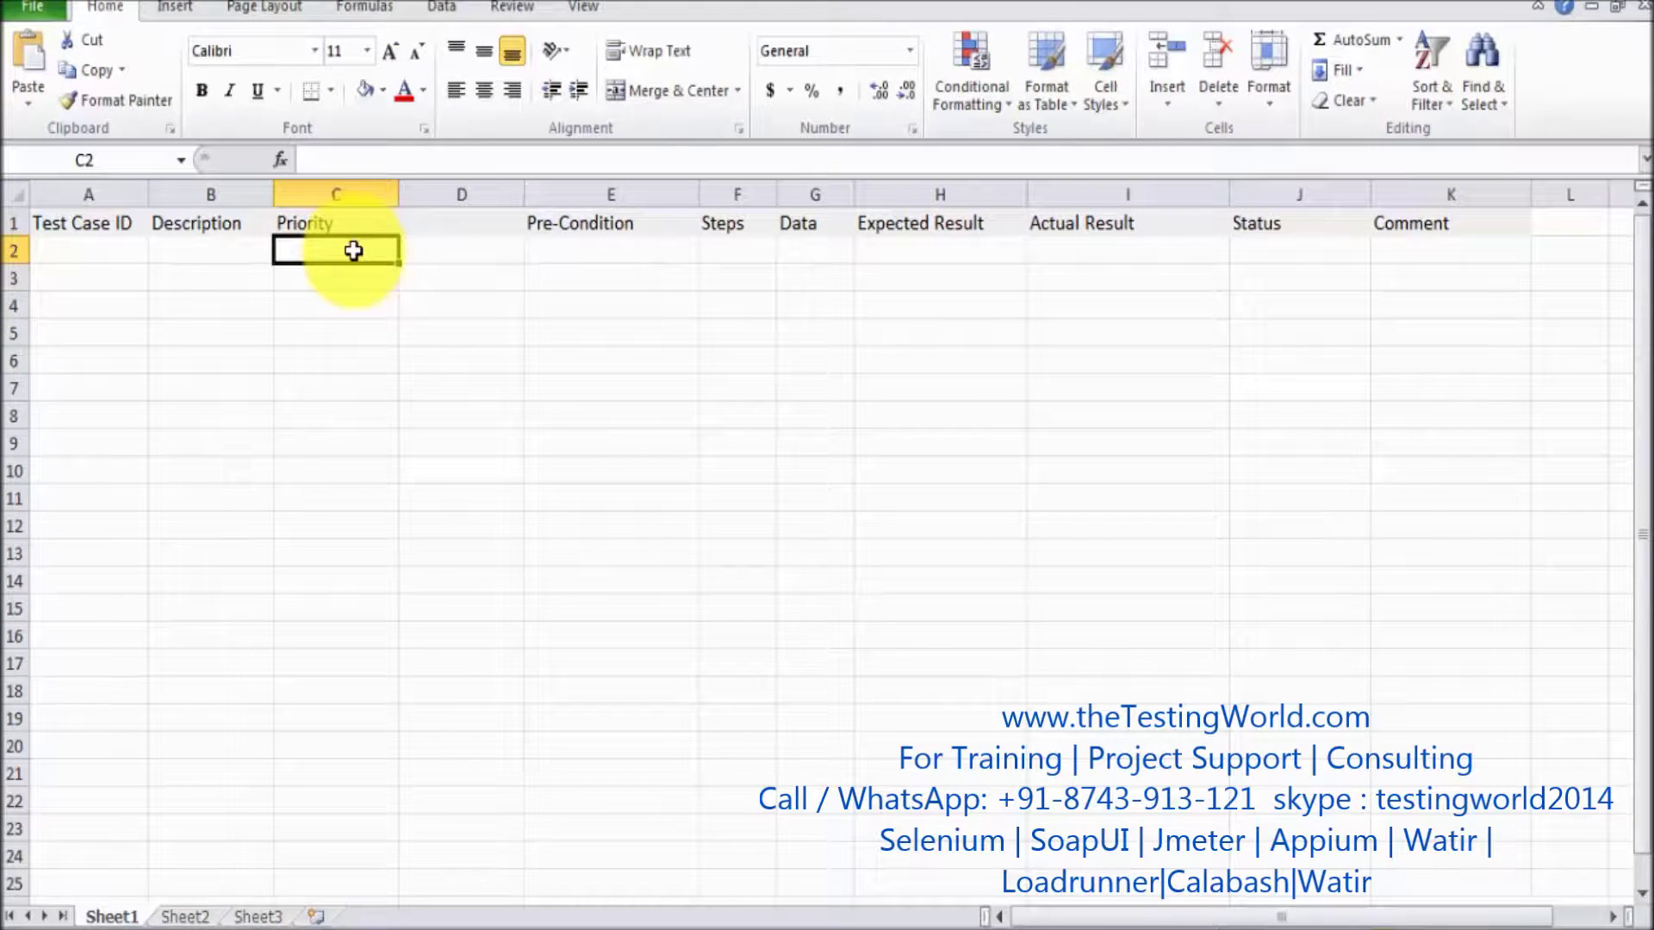
pyautogui.click(453, 226)
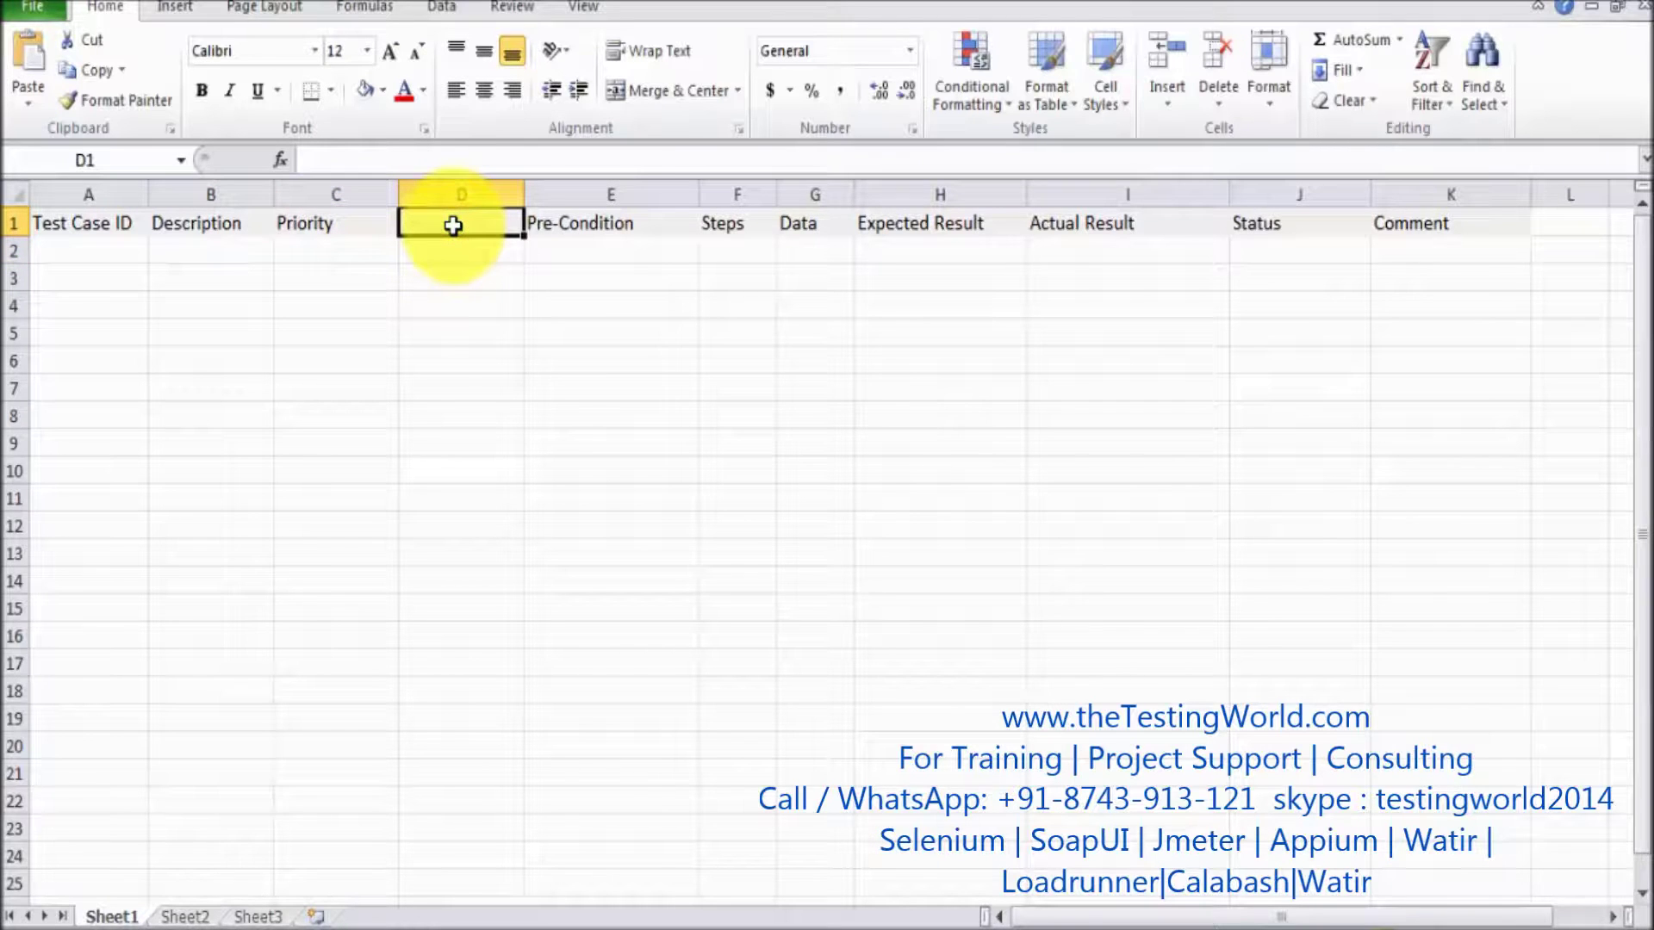
pyautogui.write('Type')
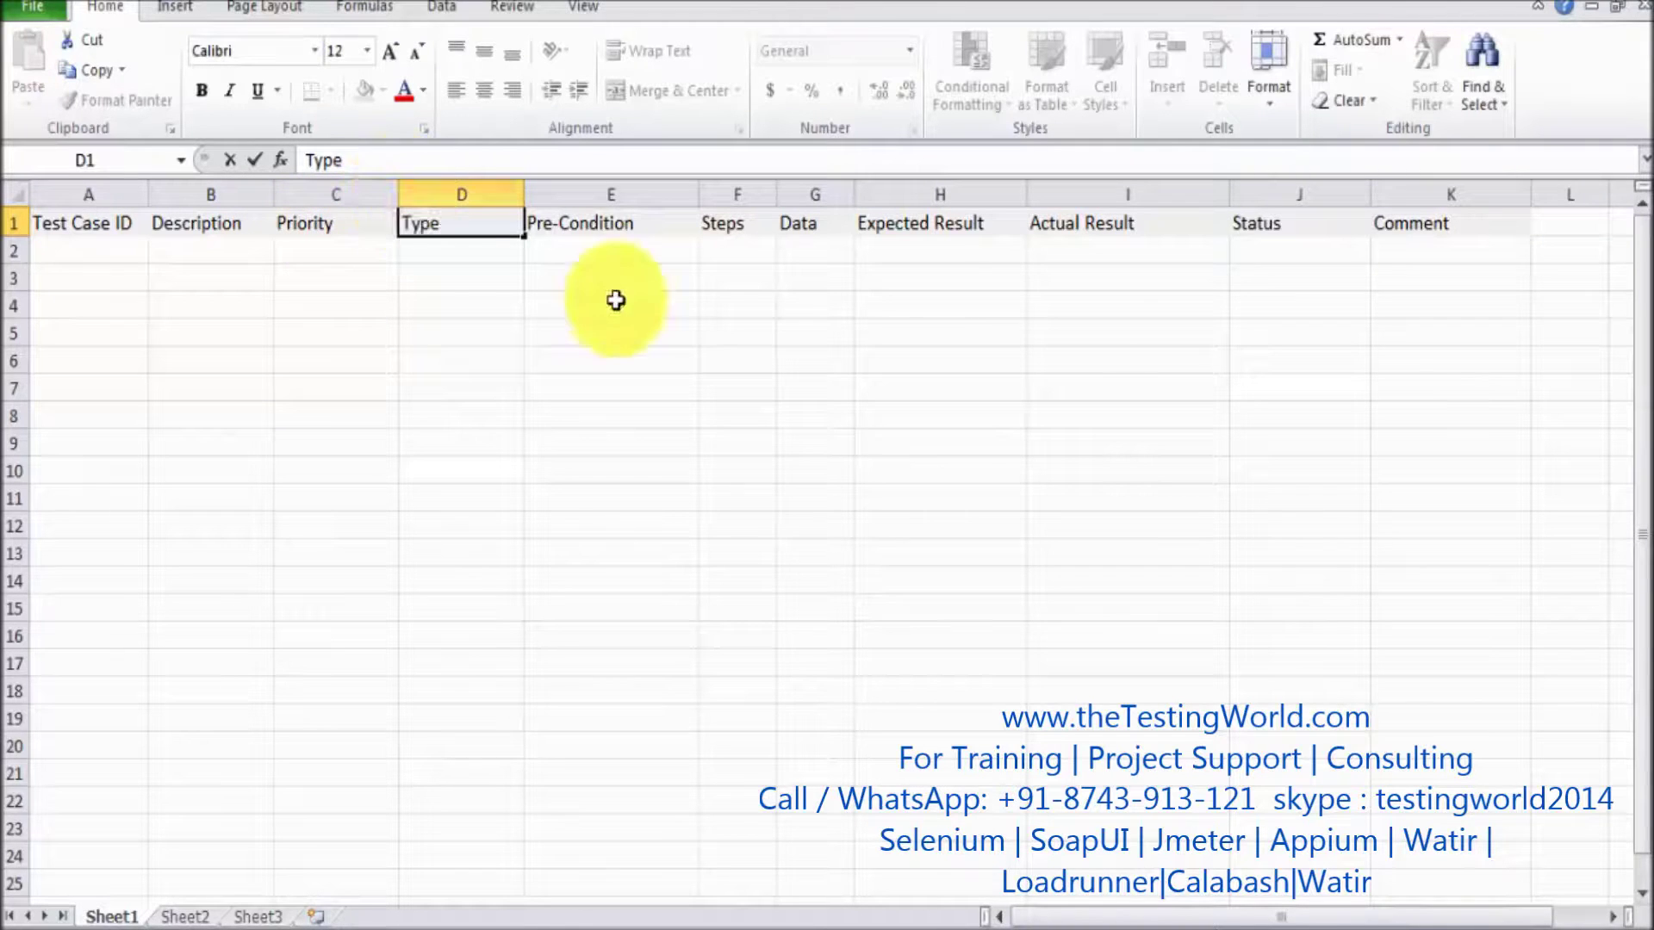
pyautogui.click(1582, 224)
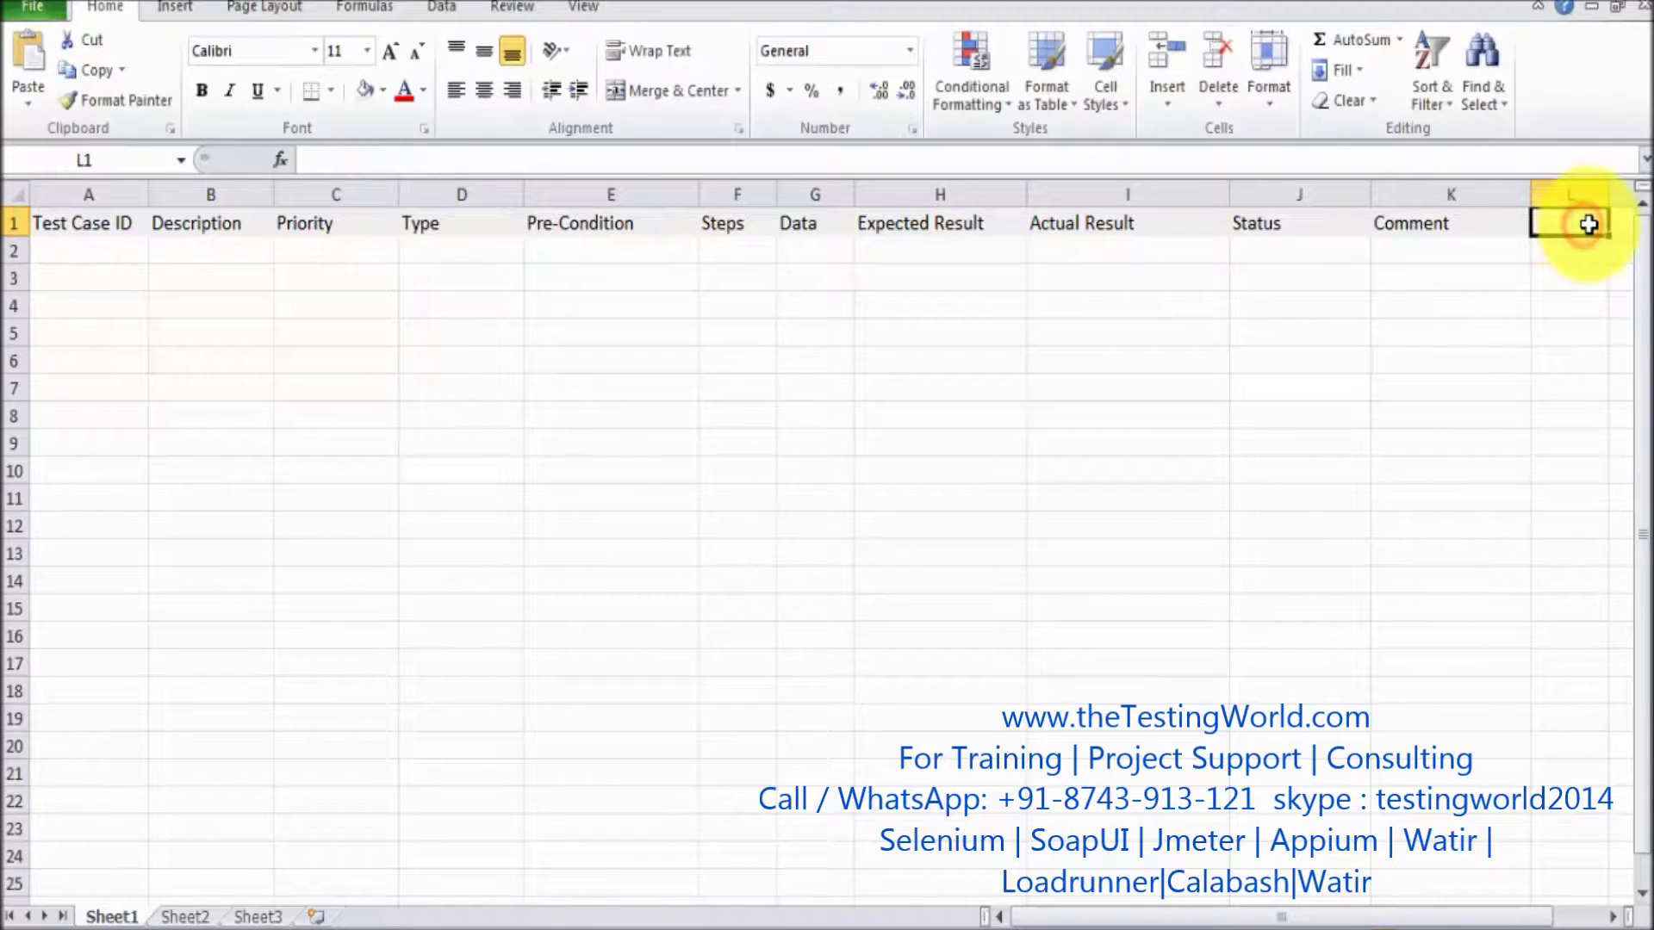
# Step: Type Bug Id into cell L1 and commit it
pyautogui.write('Bug Id')
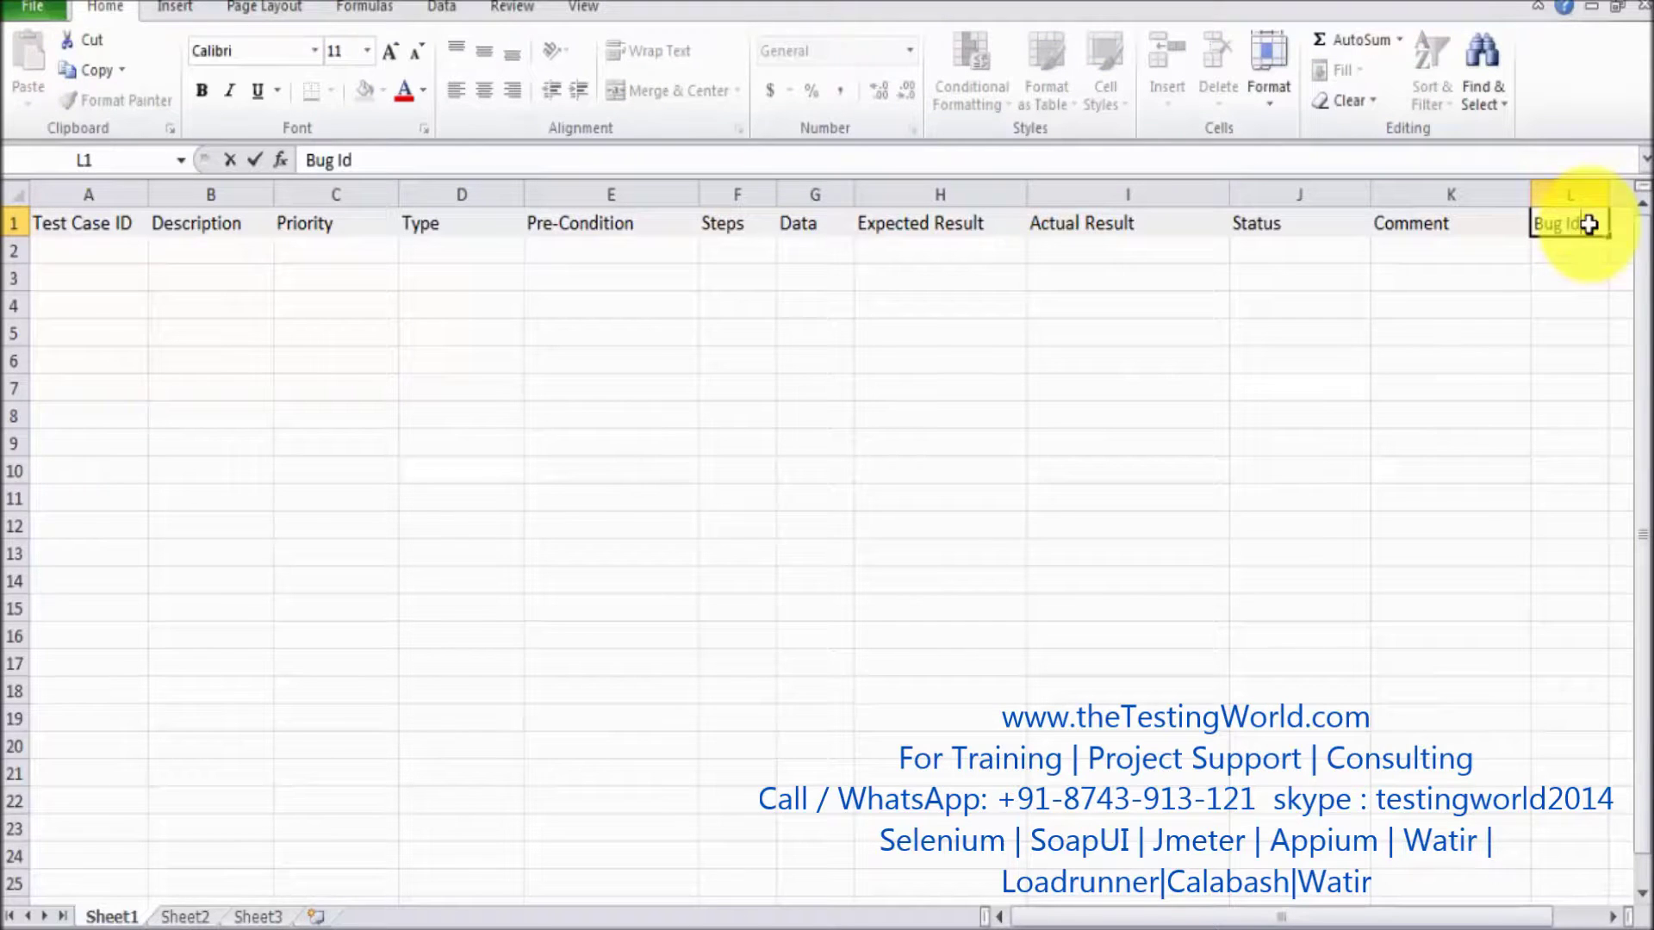
pyautogui.press('Return')
pyautogui.click(1586, 224)
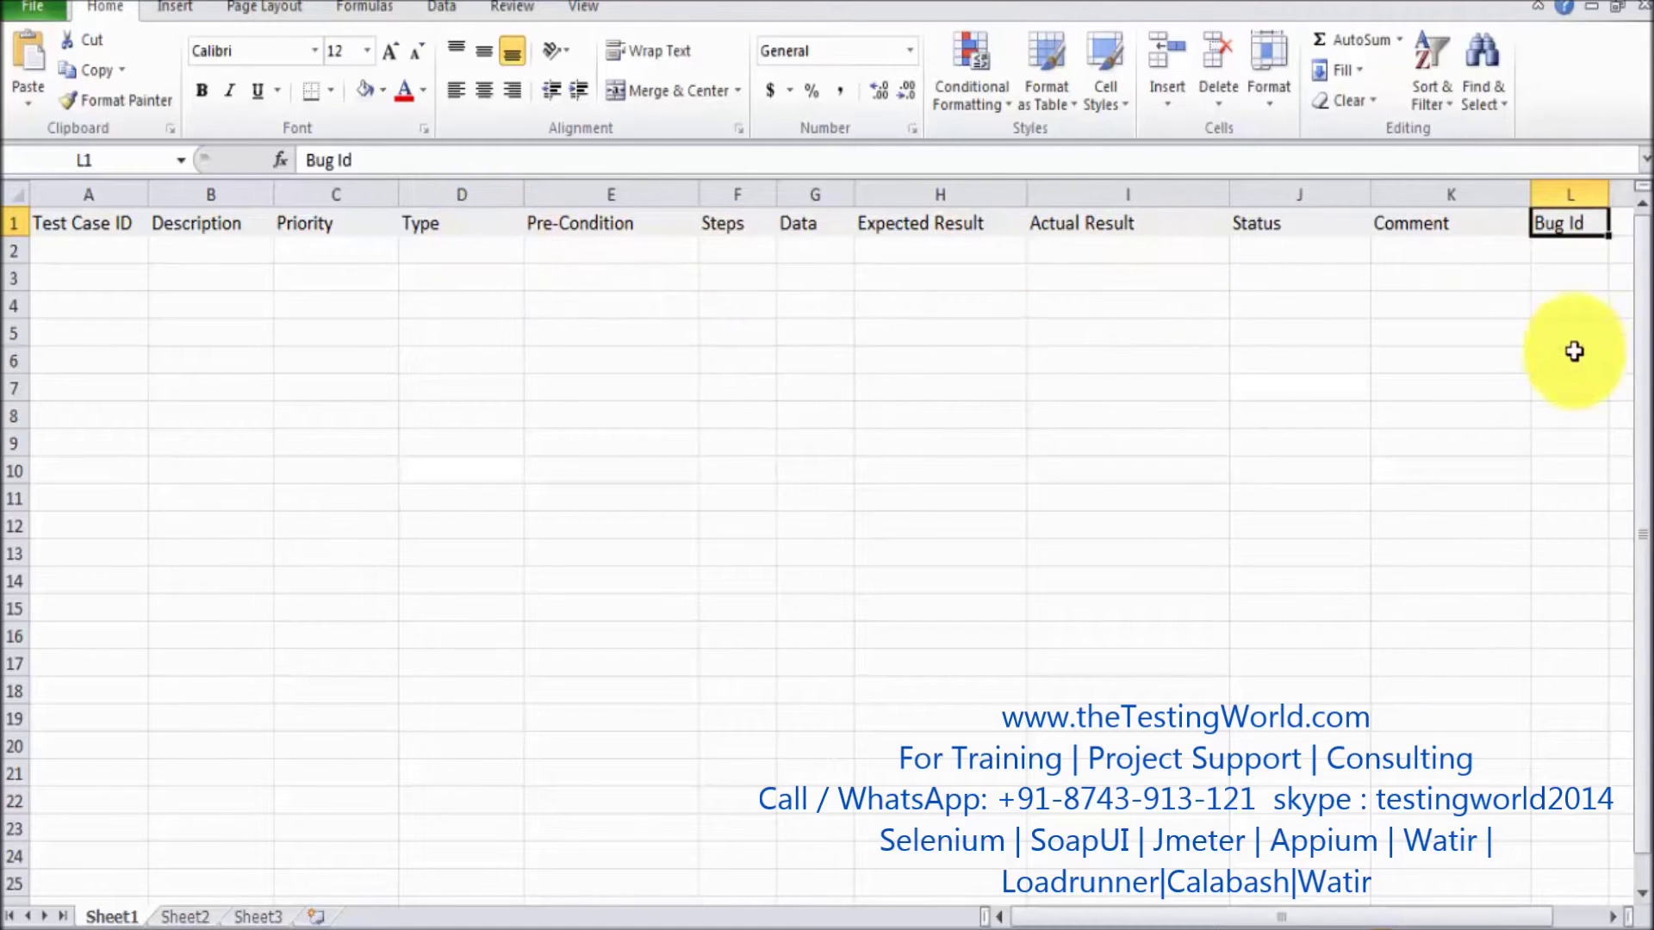
pyautogui.click(1567, 280)
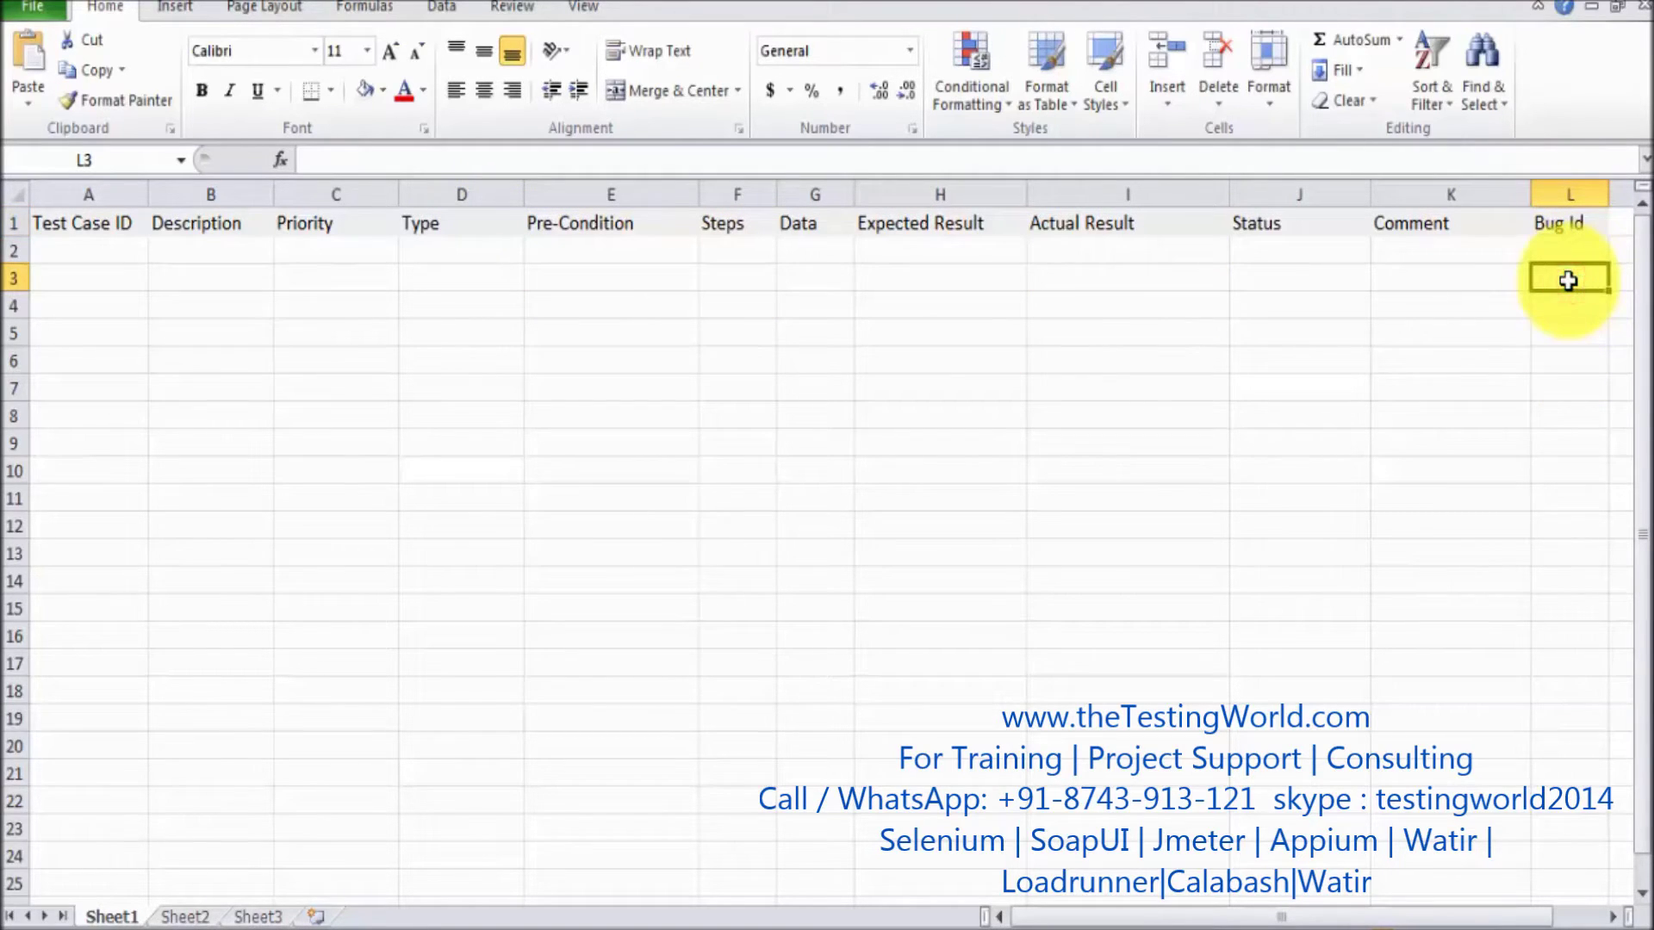